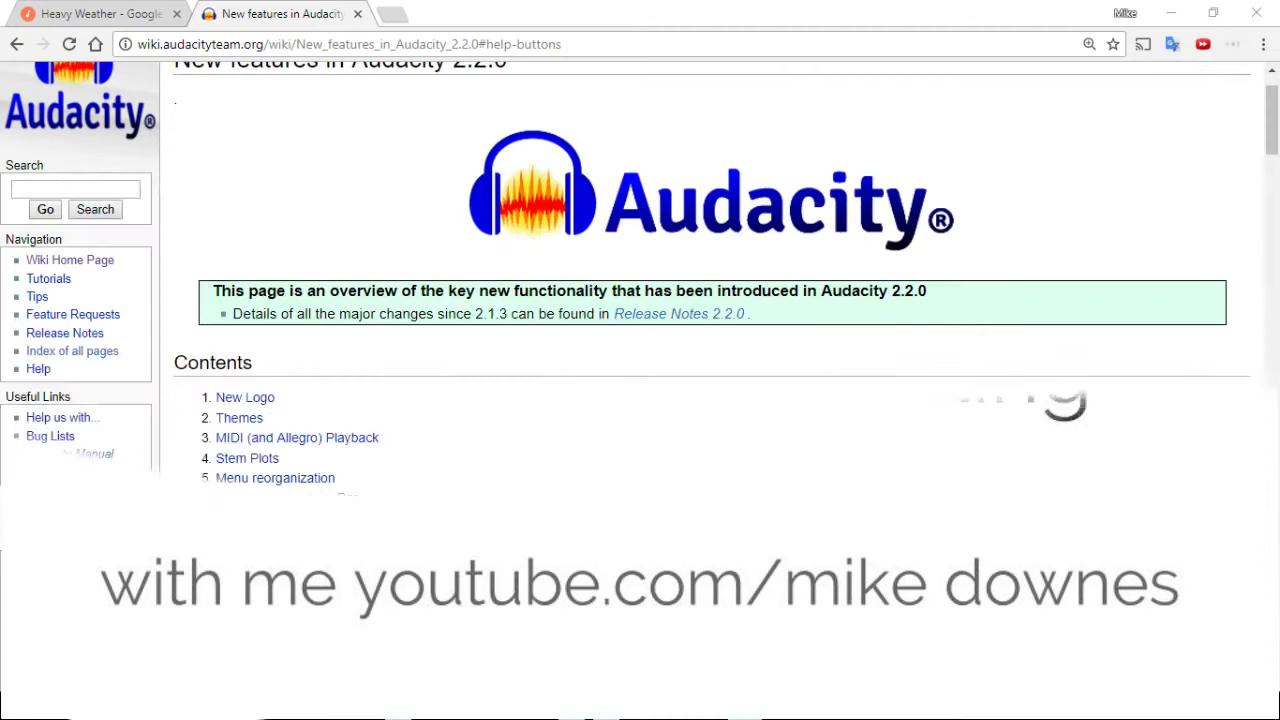
Zoom Chrome's Audacity 2.2.0 features page in to 175% for easier reading.
{"action": "scroll", "coordinate": [313, 223], "scroll_direction": "up", "scroll_amount": 1}
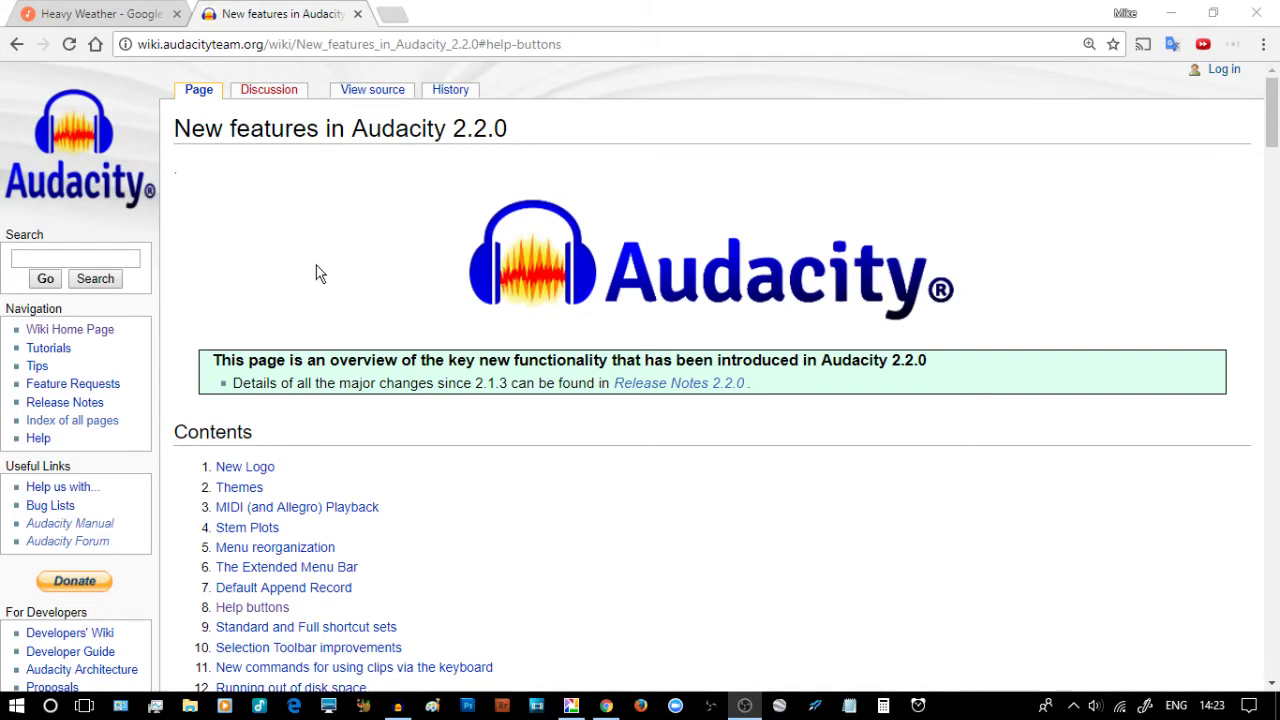
{"action": "scroll", "coordinate": [550, 490], "scroll_direction": "down", "scroll_amount": 1}
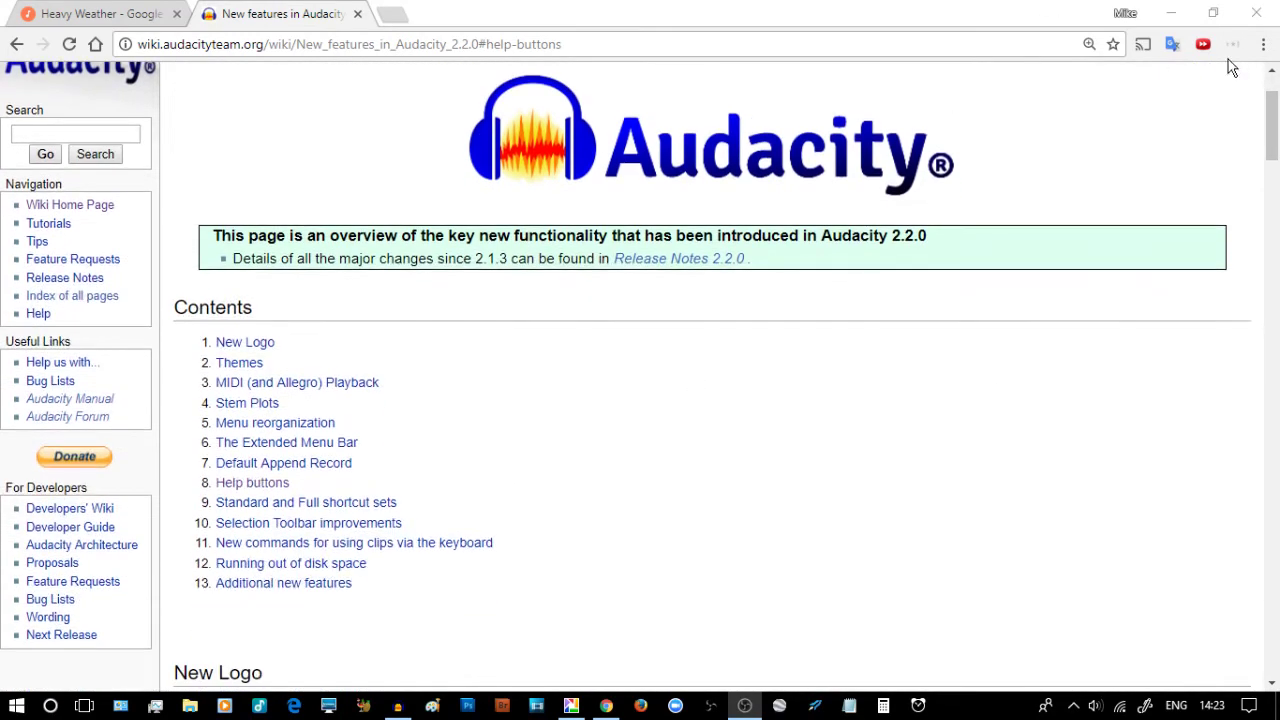
{"action": "left_click", "coordinate": [1263, 44]}
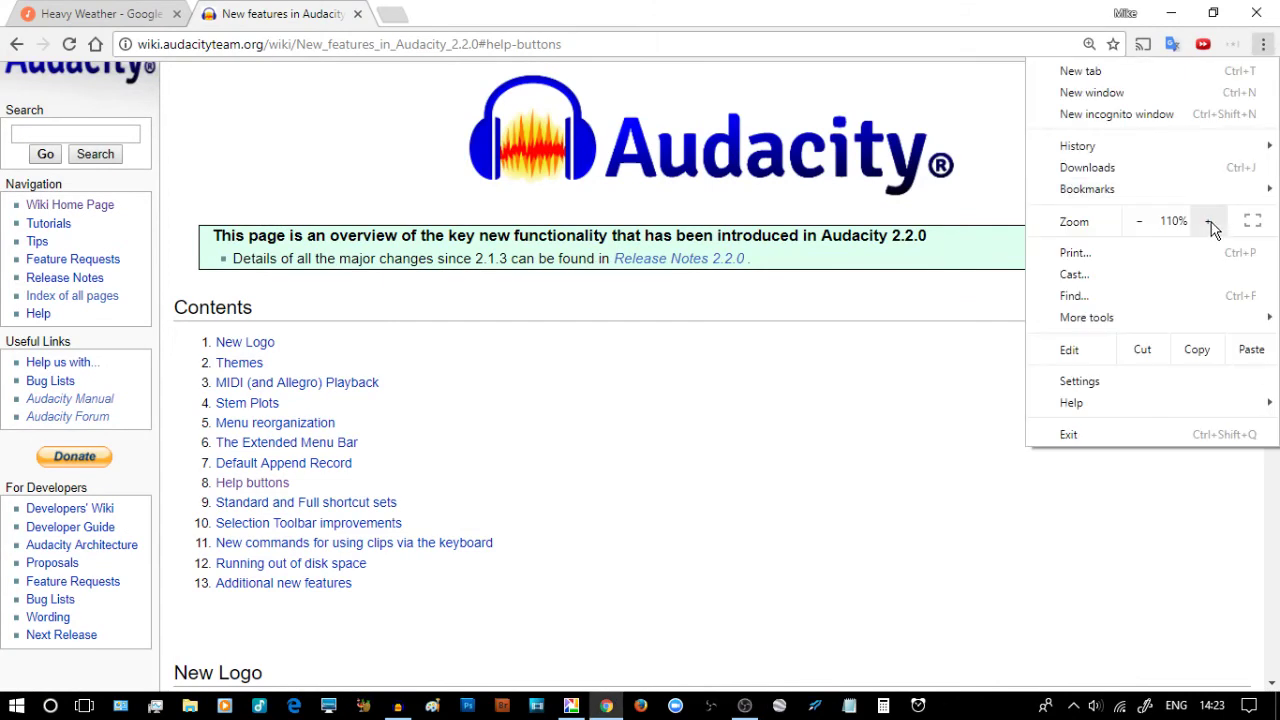
{"action": "left_click", "coordinate": [1210, 221]}
{"action": "left_click", "coordinate": [1210, 221]}
{"action": "left_click", "coordinate": [1210, 221]}
Scroll through the enlarged page, then switch to the Audacity 'HTML' project window.
{"action": "scroll", "coordinate": [815, 570], "scroll_direction": "down", "scroll_amount": 2}
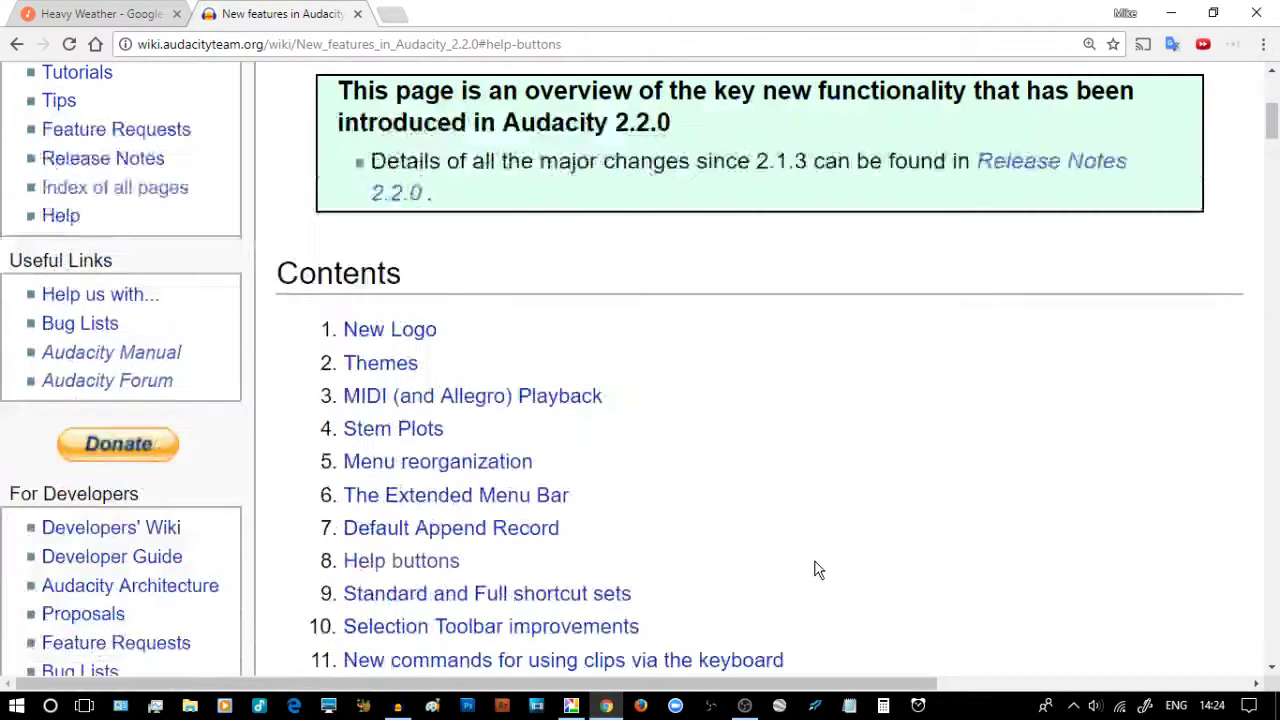
{"action": "scroll", "coordinate": [815, 570], "scroll_direction": "down", "scroll_amount": 2}
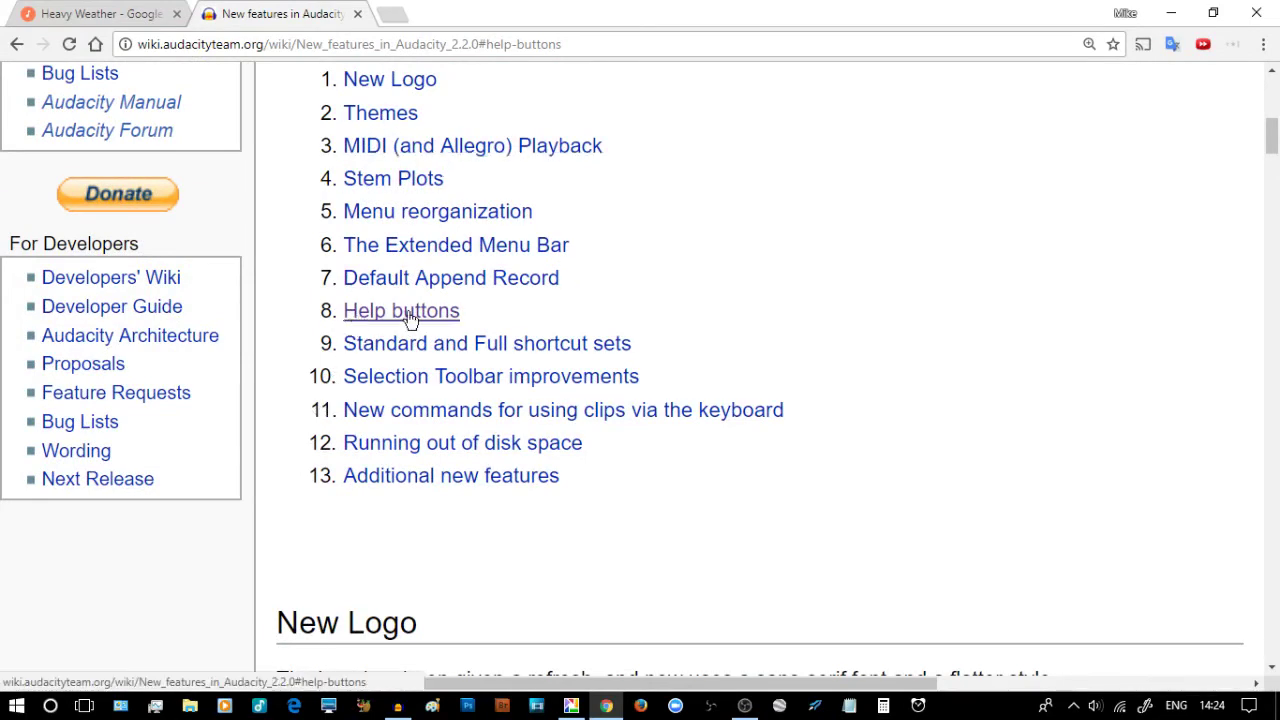
{"action": "scroll", "coordinate": [940, 336], "scroll_direction": "up", "scroll_amount": 1}
{"action": "scroll", "coordinate": [940, 336], "scroll_direction": "up", "scroll_amount": 5}
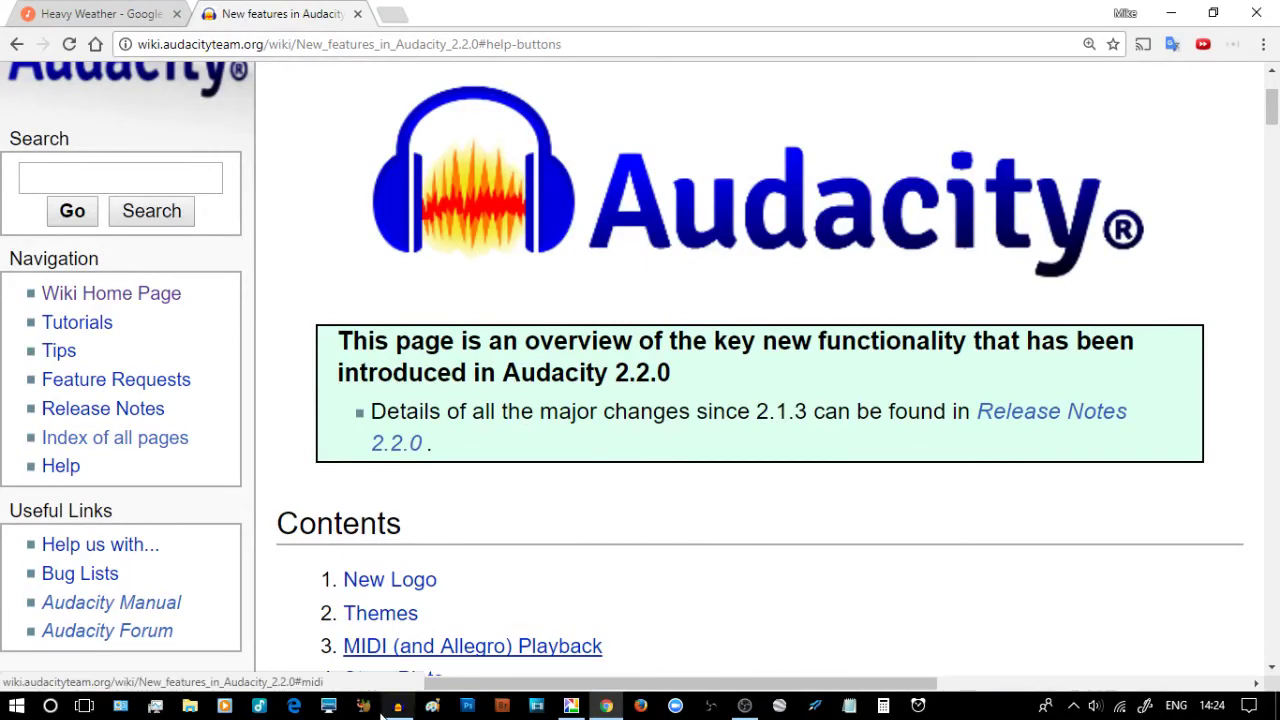
{"action": "key", "text": "alt+Tab"}
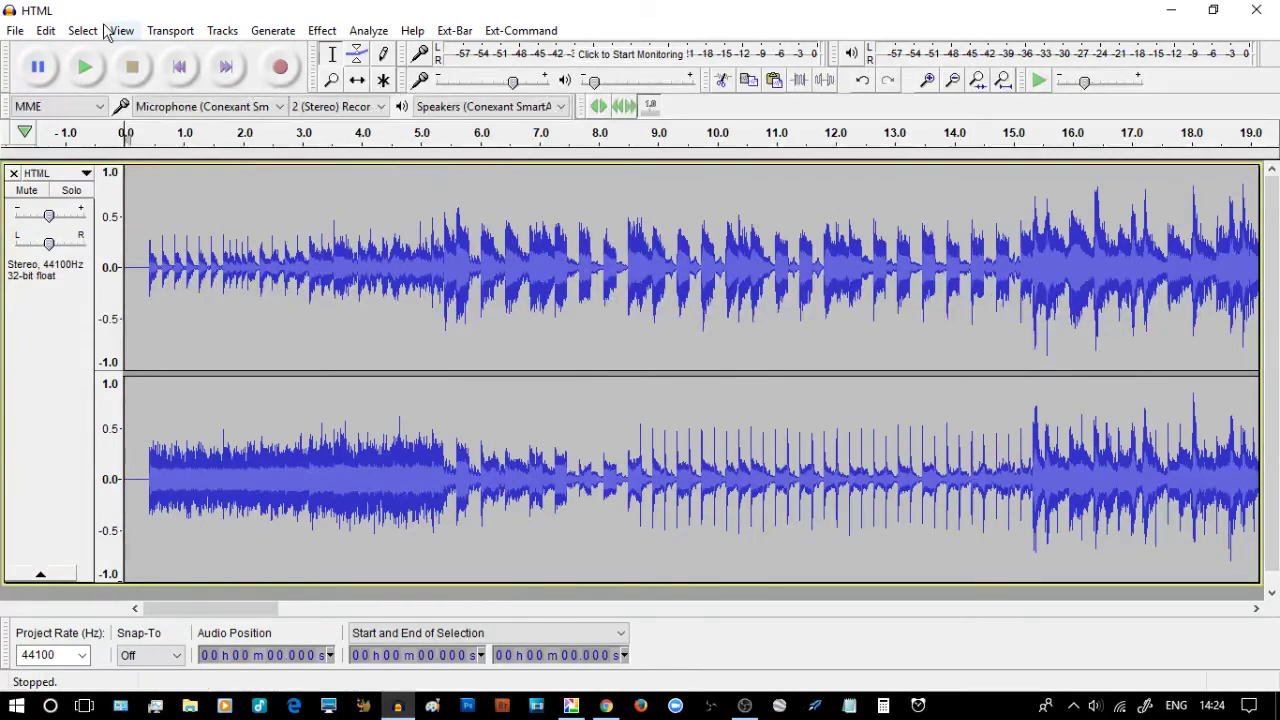
Open Audacity's Edit menu.
{"action": "left_click", "coordinate": [46, 31]}
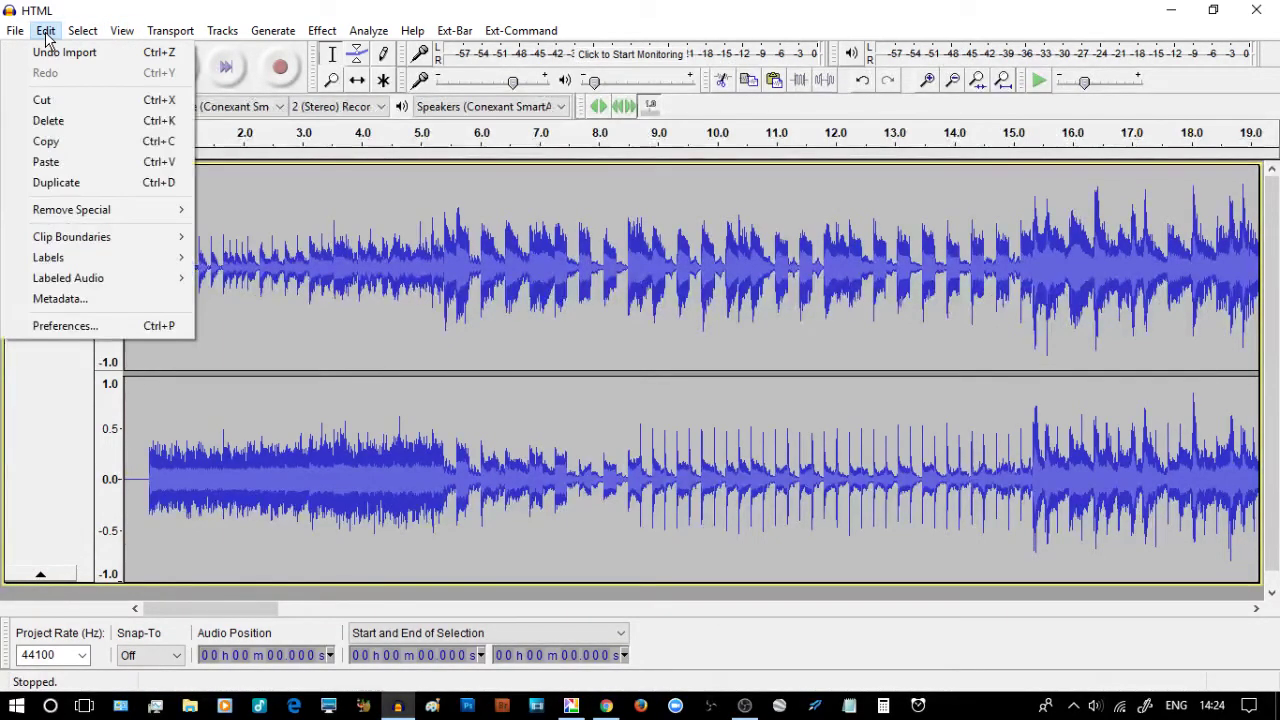
In Preferences > Interface, change the Theme to Light and confirm.
{"action": "left_click", "coordinate": [47, 324]}
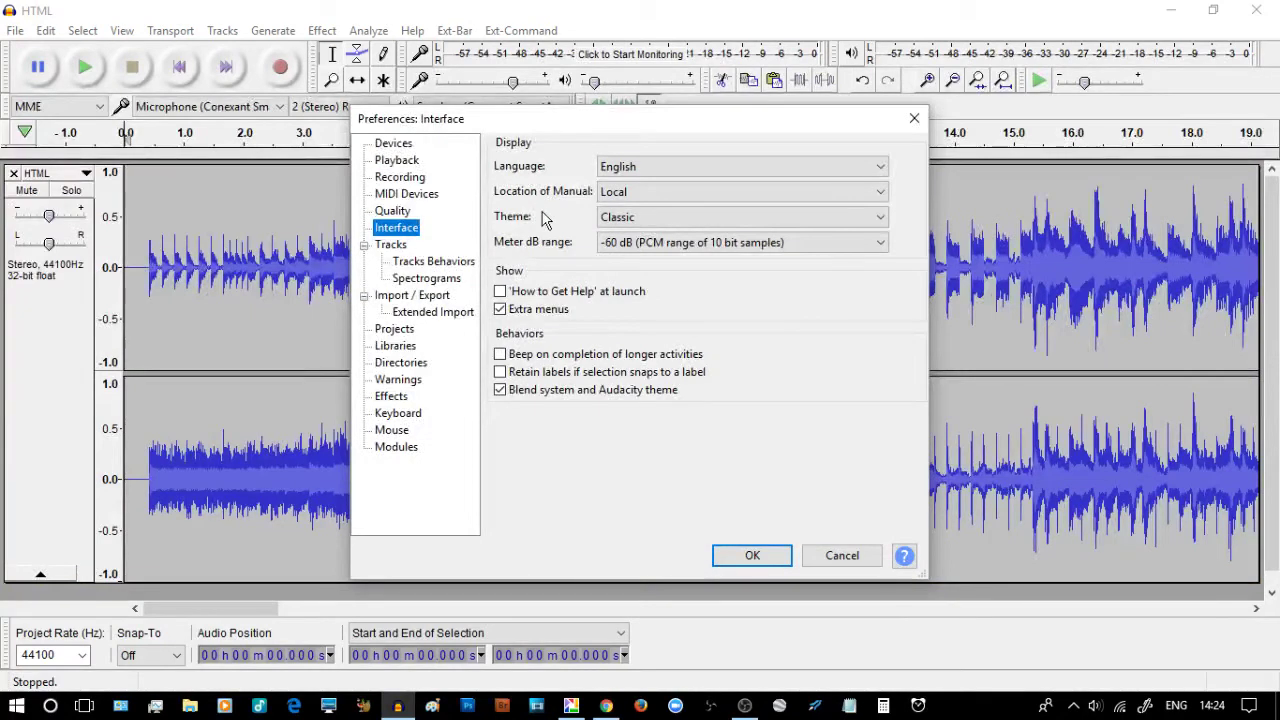
{"action": "left_click", "coordinate": [620, 220]}
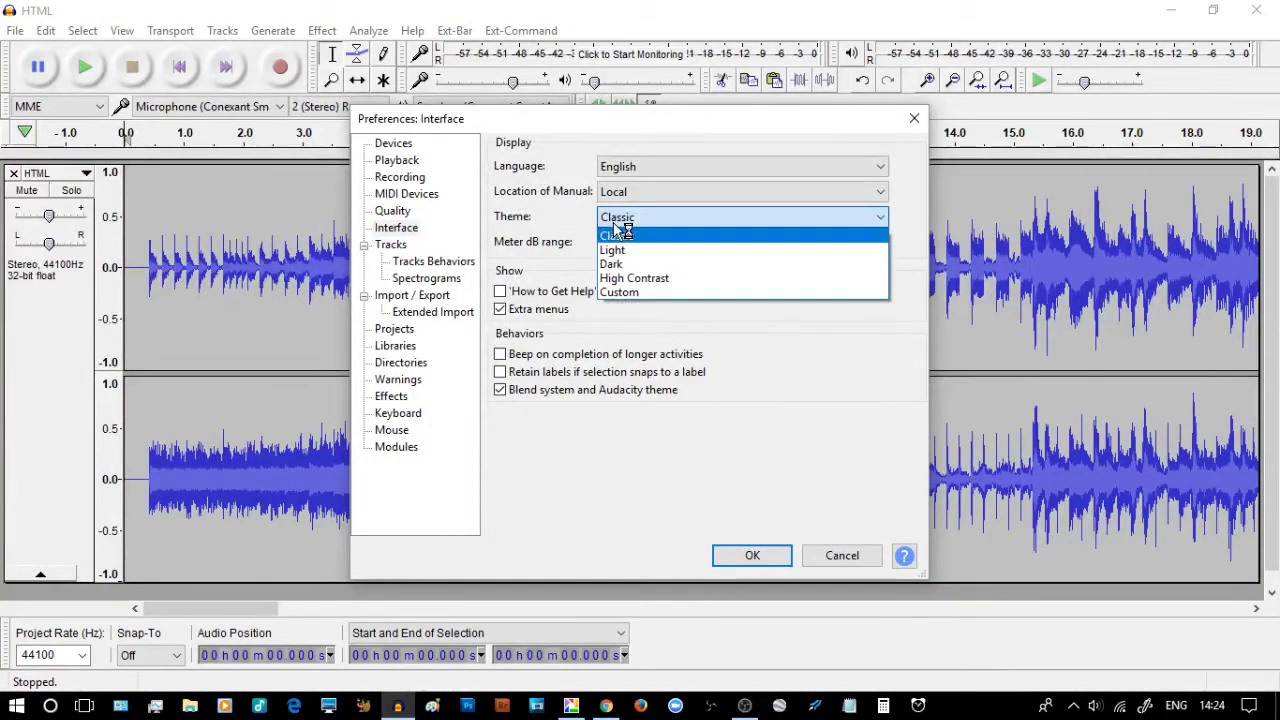
{"action": "left_click", "coordinate": [614, 250]}
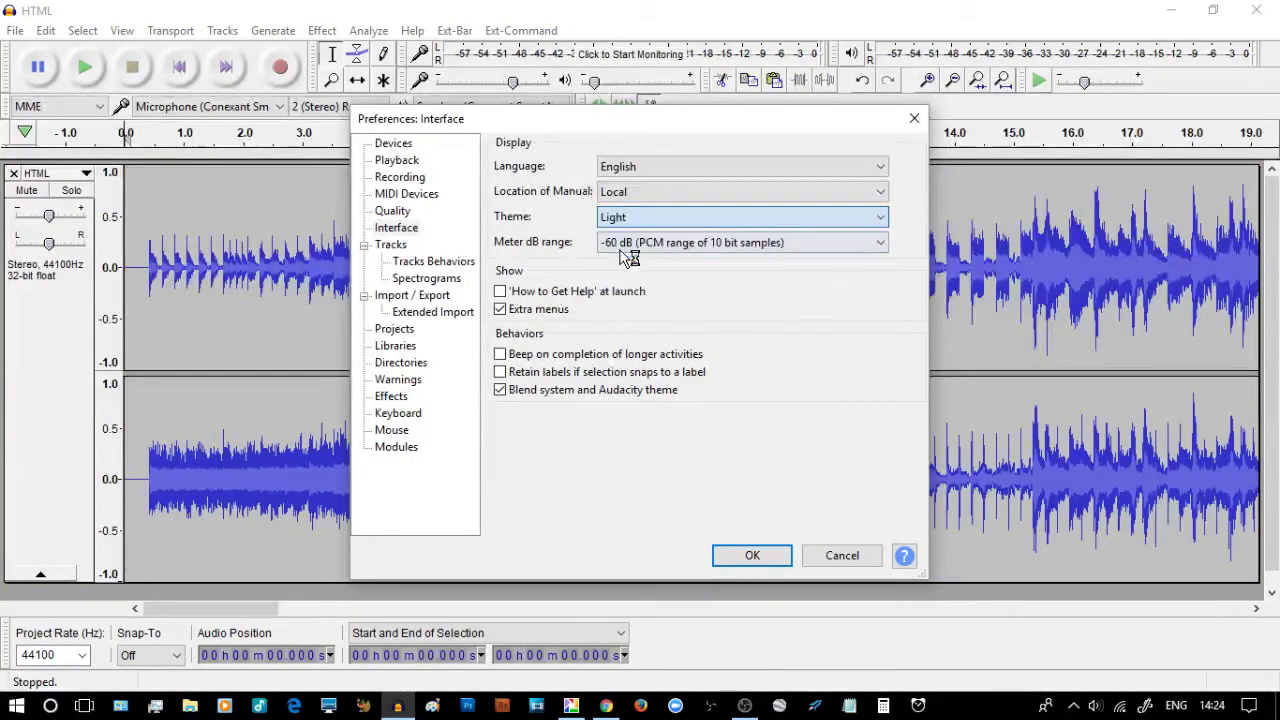
{"action": "left_click", "coordinate": [740, 557]}
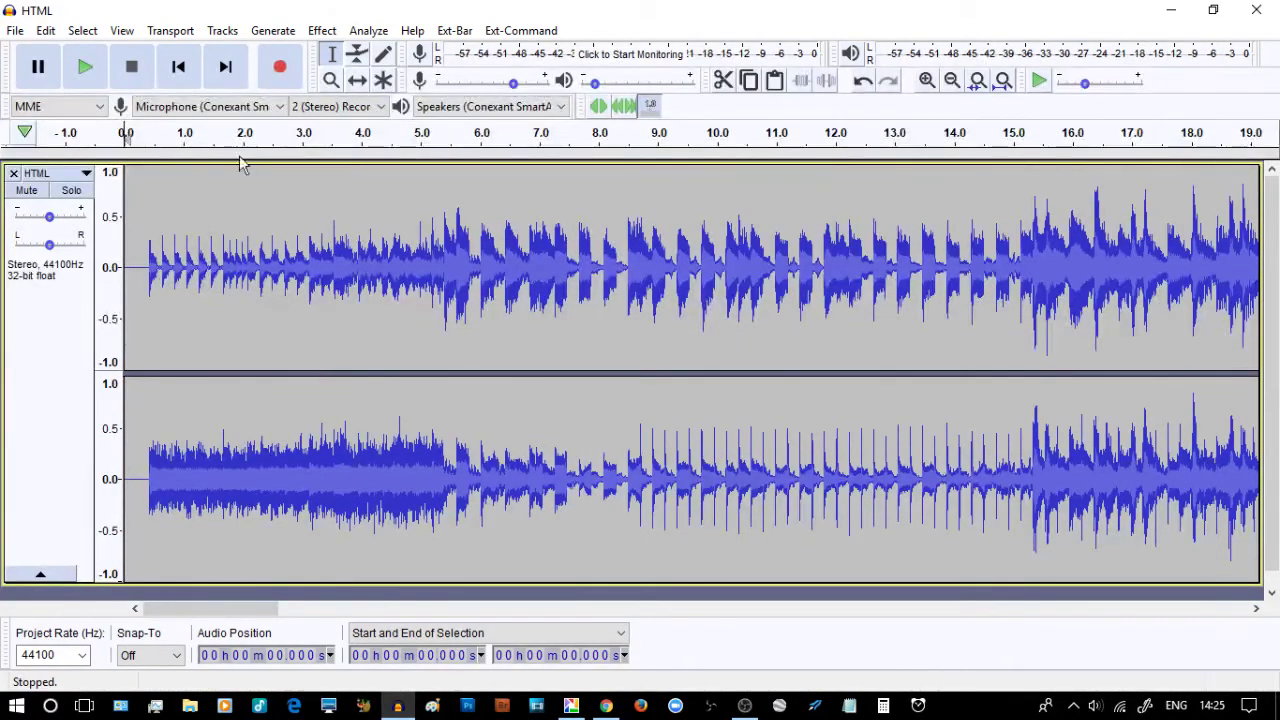
Play the HTML track, fit the project to the window, zoom in three times, then stop.
{"action": "left_click", "coordinate": [85, 68]}
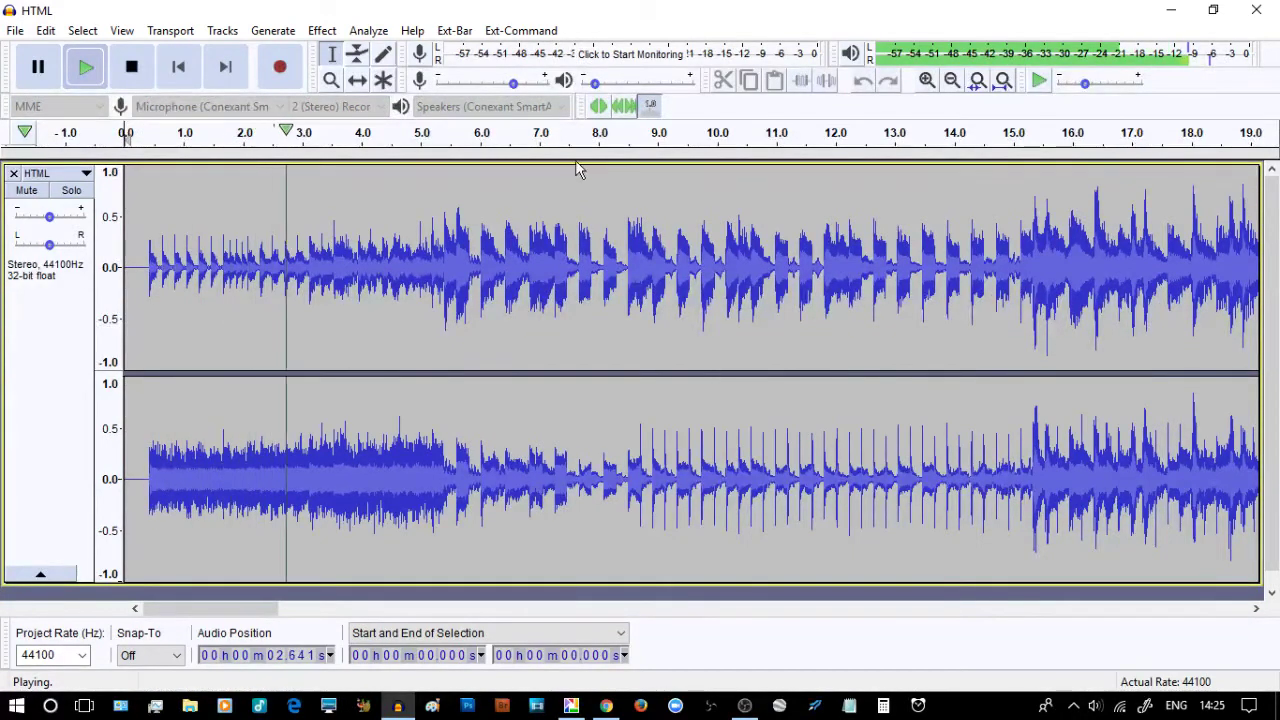
{"action": "left_click", "coordinate": [1003, 80]}
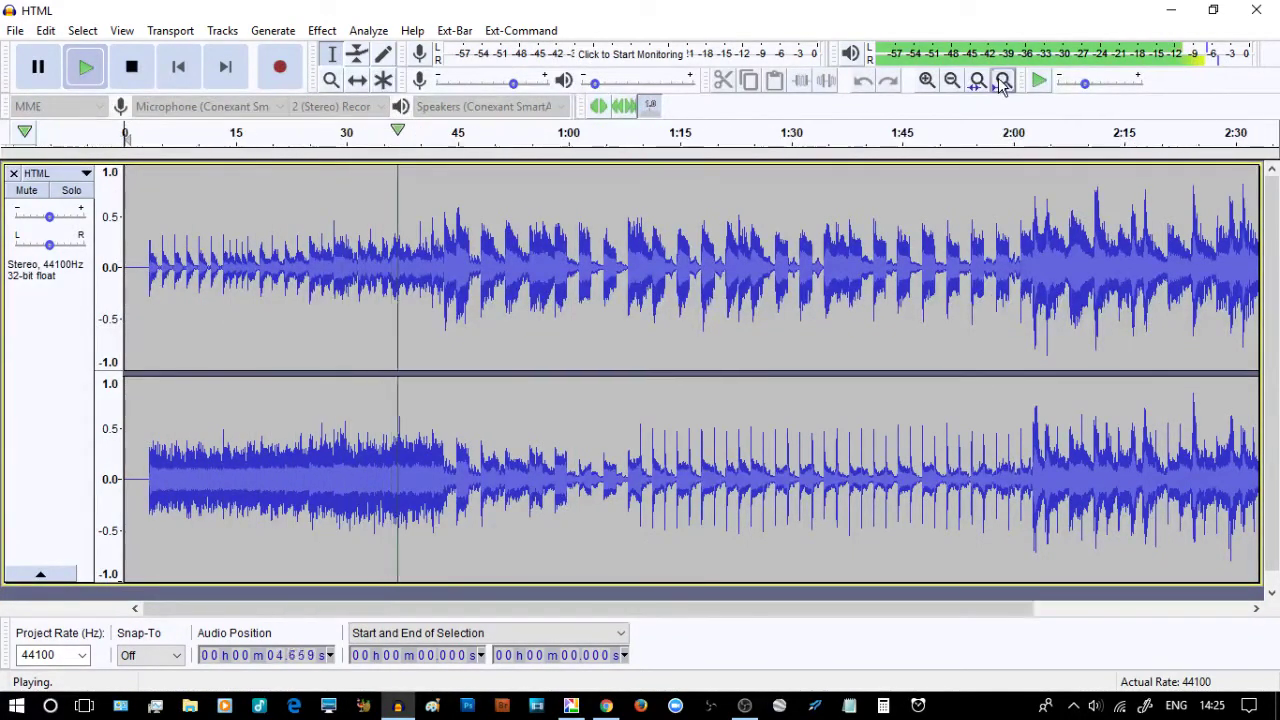
{"action": "left_click", "coordinate": [927, 81]}
{"action": "left_click", "coordinate": [927, 81]}
{"action": "left_click", "coordinate": [927, 81]}
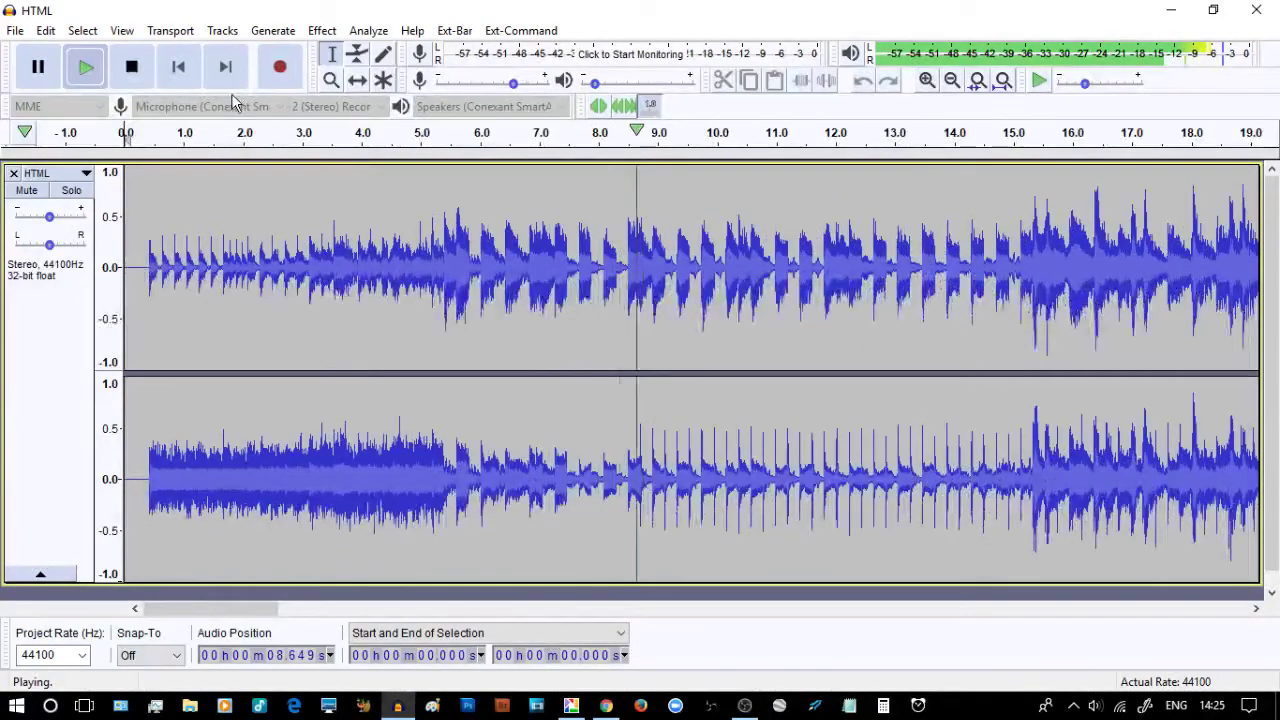
{"action": "left_click", "coordinate": [122, 78]}
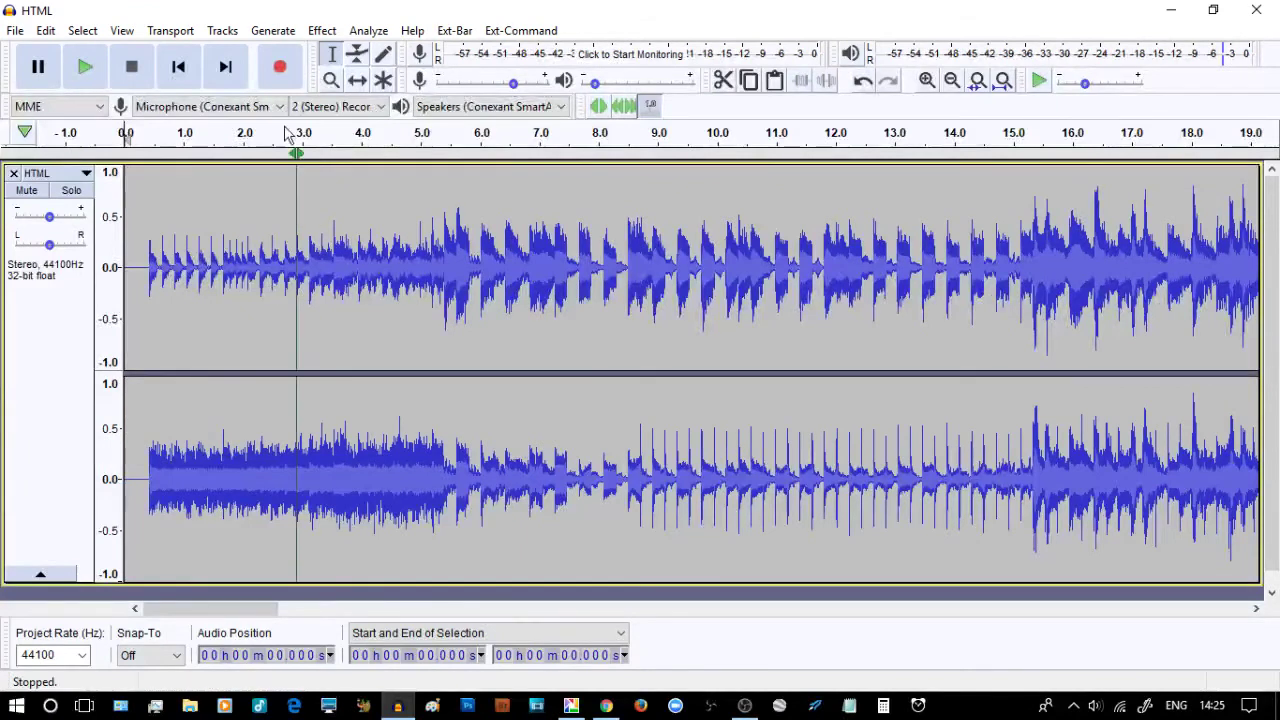
Set the theme to Dark under Edit > Preferences > Interface and confirm.
{"action": "left_click", "coordinate": [48, 29]}
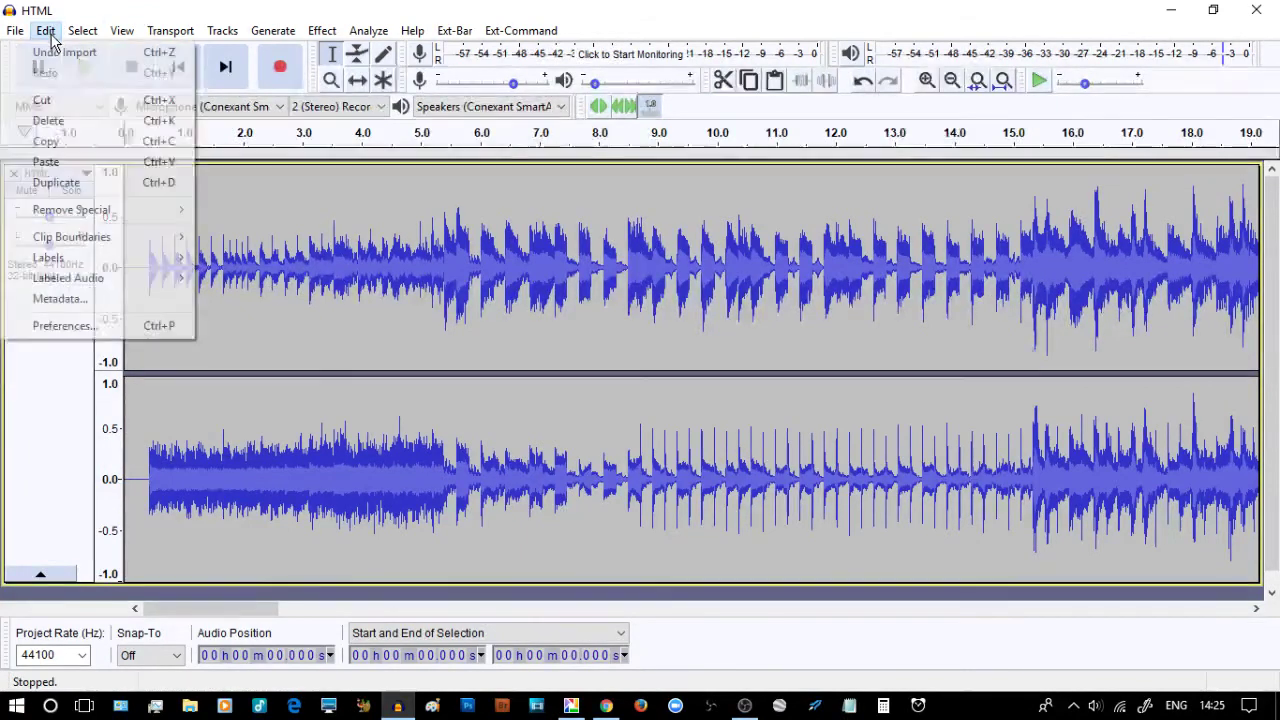
{"action": "left_click", "coordinate": [108, 327]}
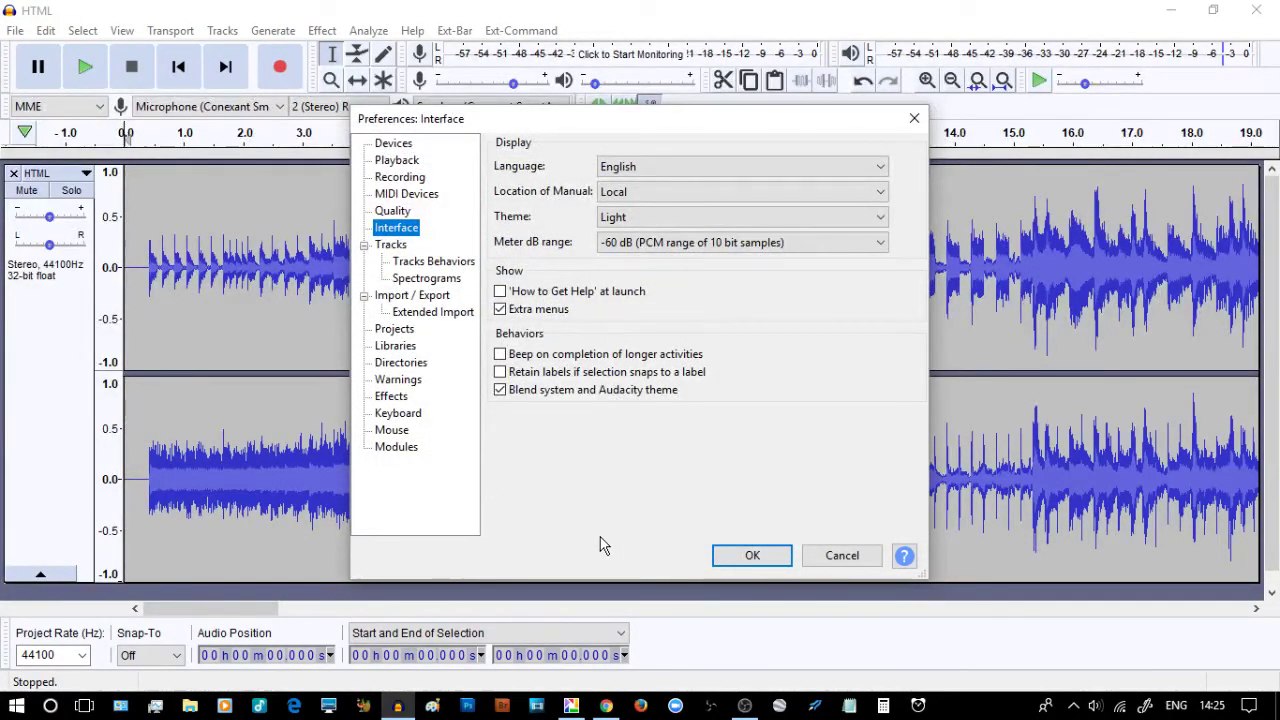
{"action": "left_click", "coordinate": [629, 219]}
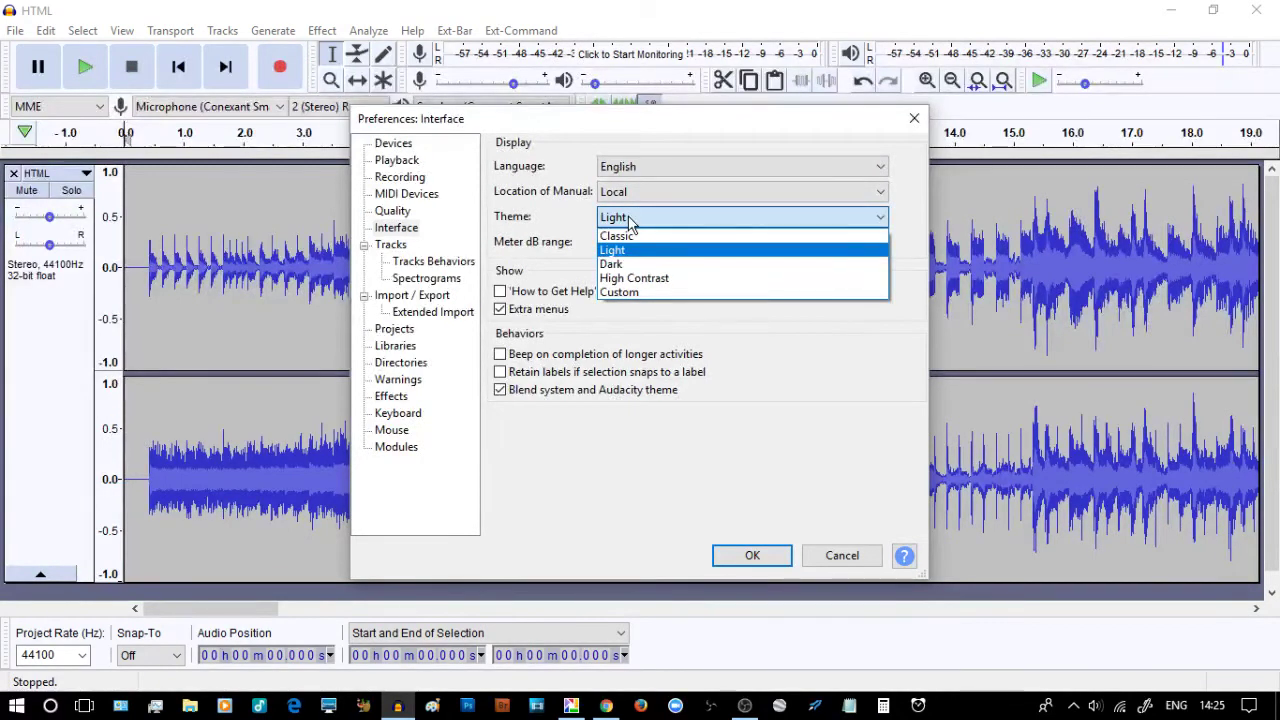
{"action": "left_click", "coordinate": [629, 264]}
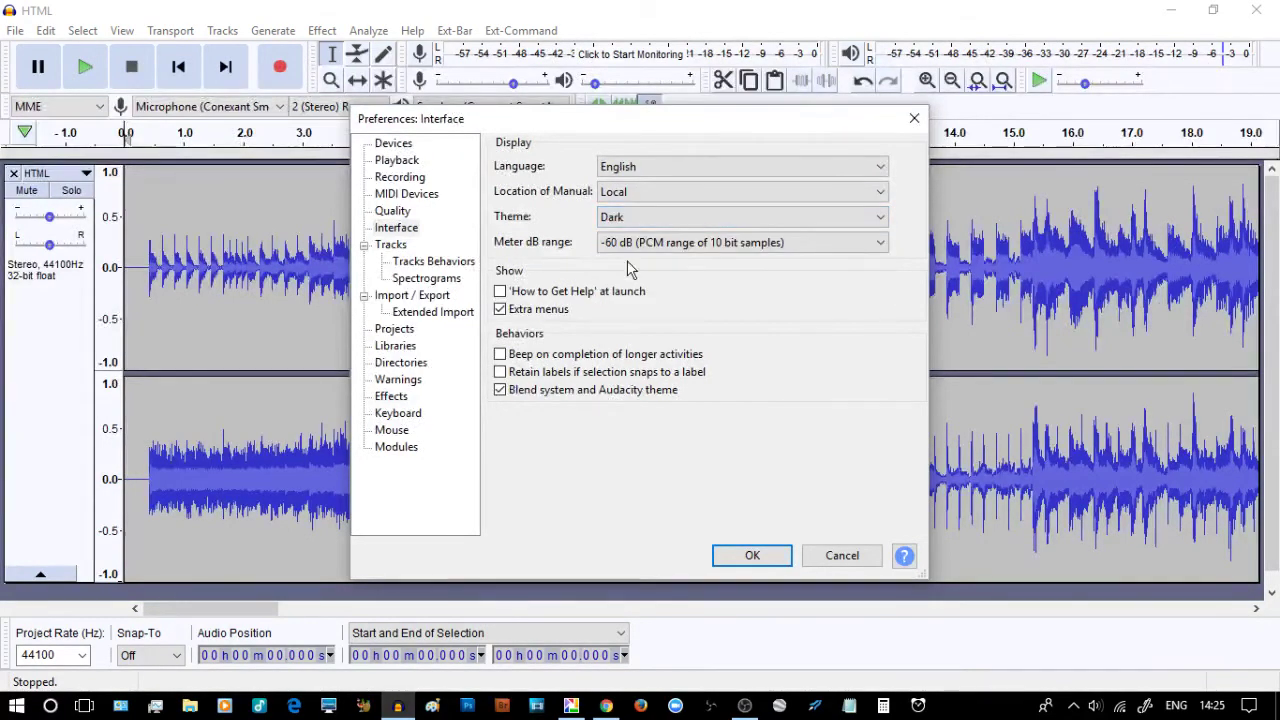
{"action": "left_click", "coordinate": [729, 567]}
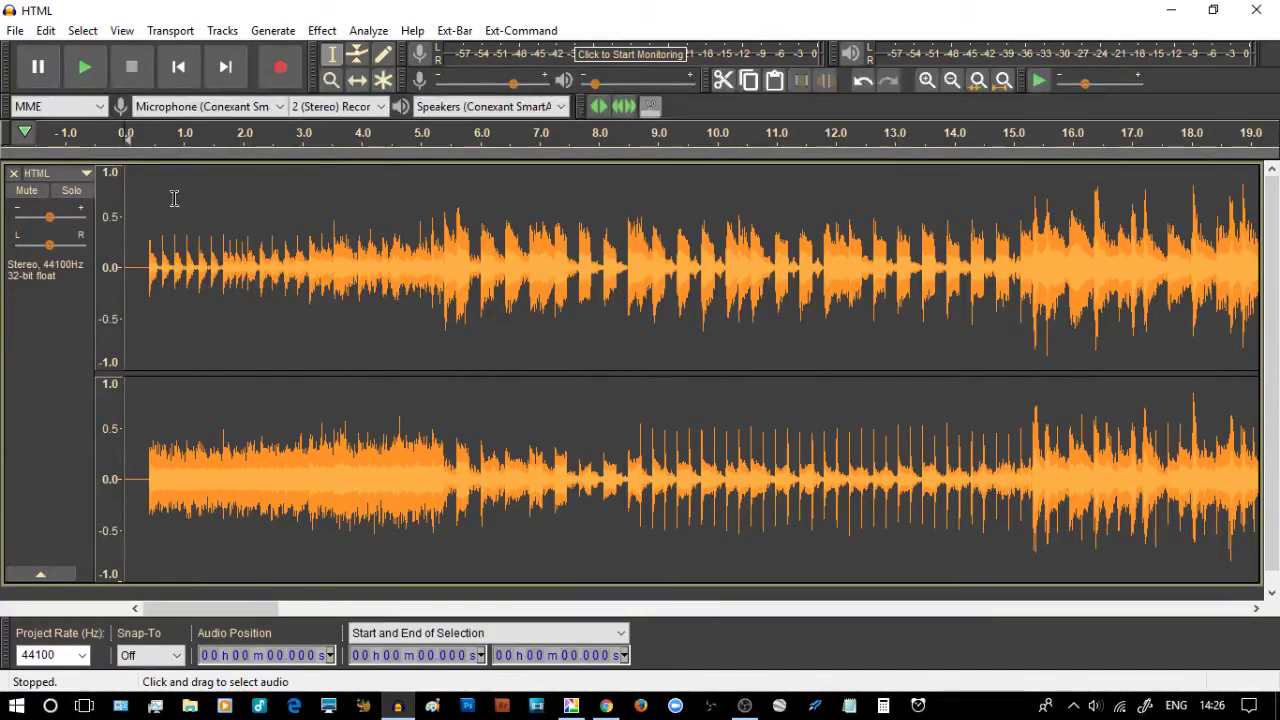
Play the HTML track in the Dark theme, stop it with Space, then return to Chrome.
{"action": "left_click", "coordinate": [85, 66]}
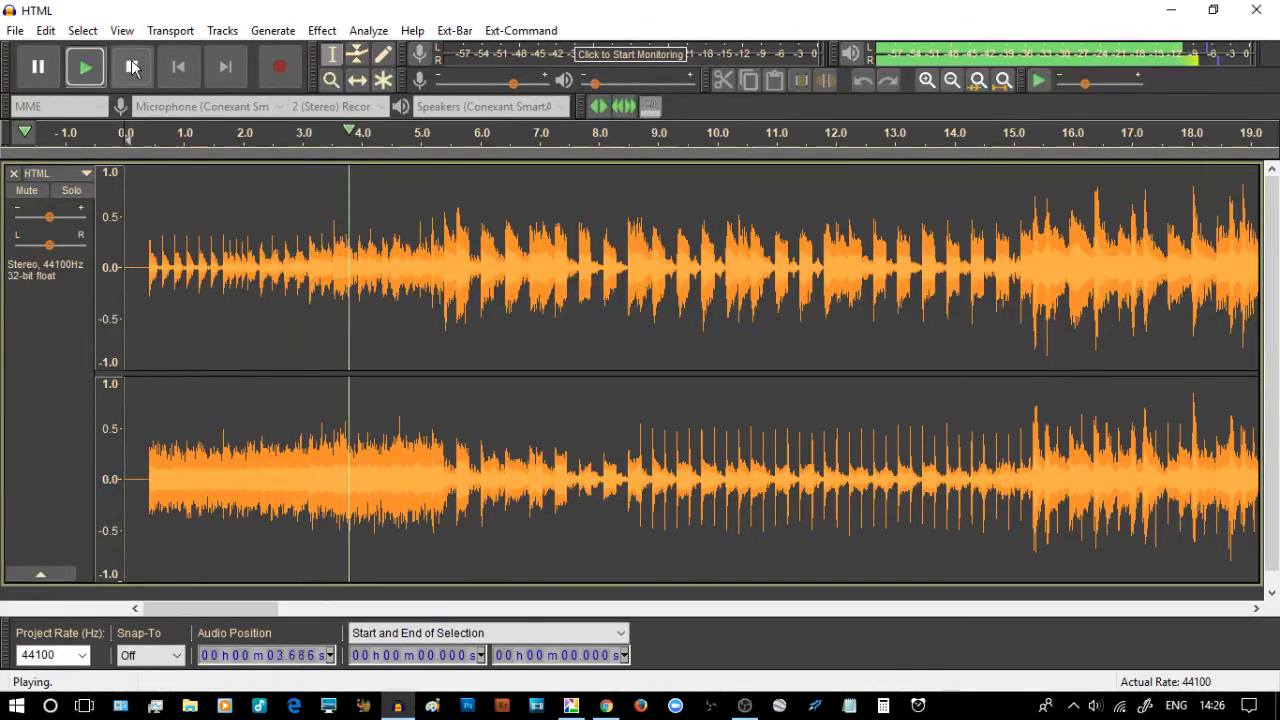
{"action": "key", "text": "space"}
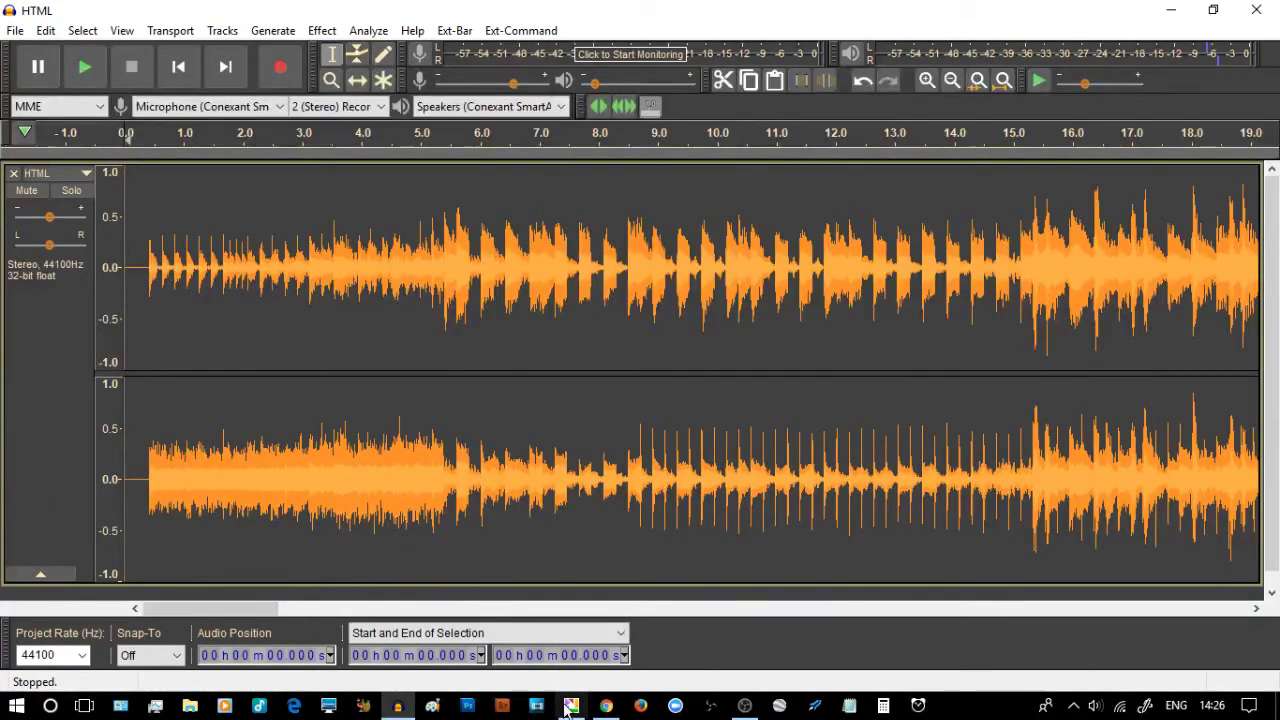
{"action": "left_click", "coordinate": [606, 705]}
View the wiki's Help buttons section, then bring the Audacity project window forward.
{"action": "scroll", "coordinate": [585, 598], "scroll_direction": "down", "scroll_amount": 5}
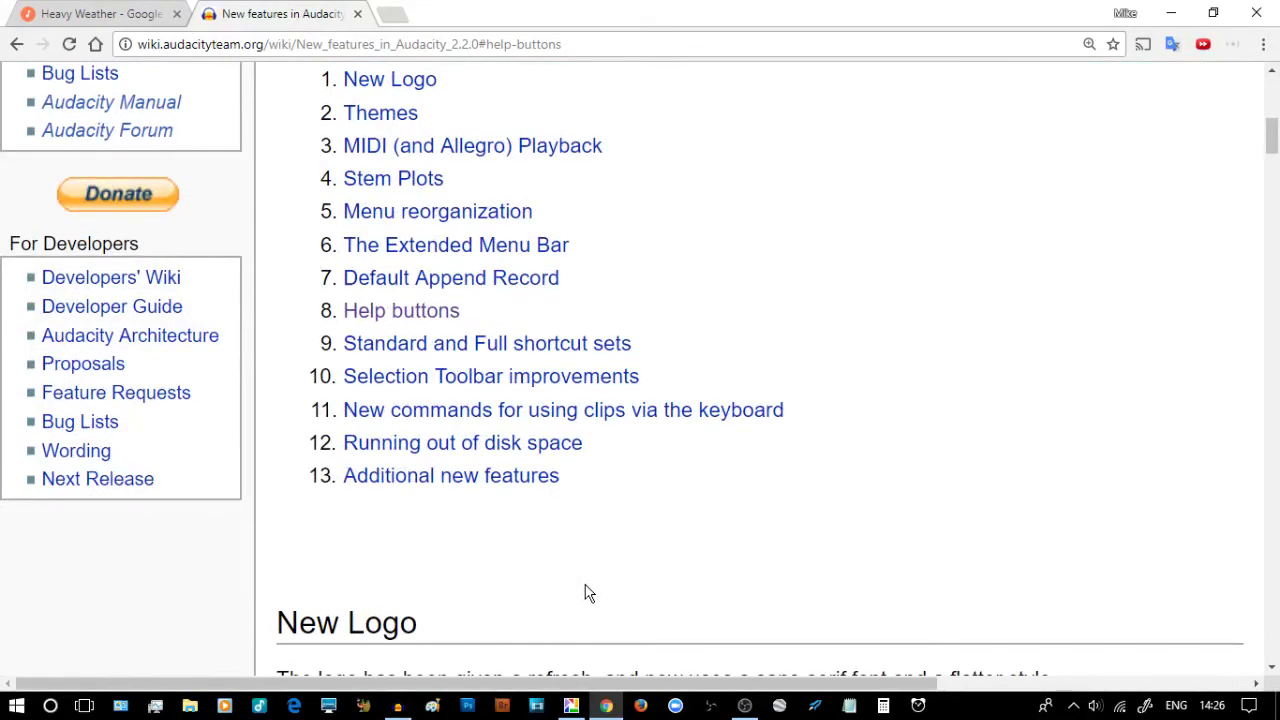
{"action": "left_click", "coordinate": [373, 314]}
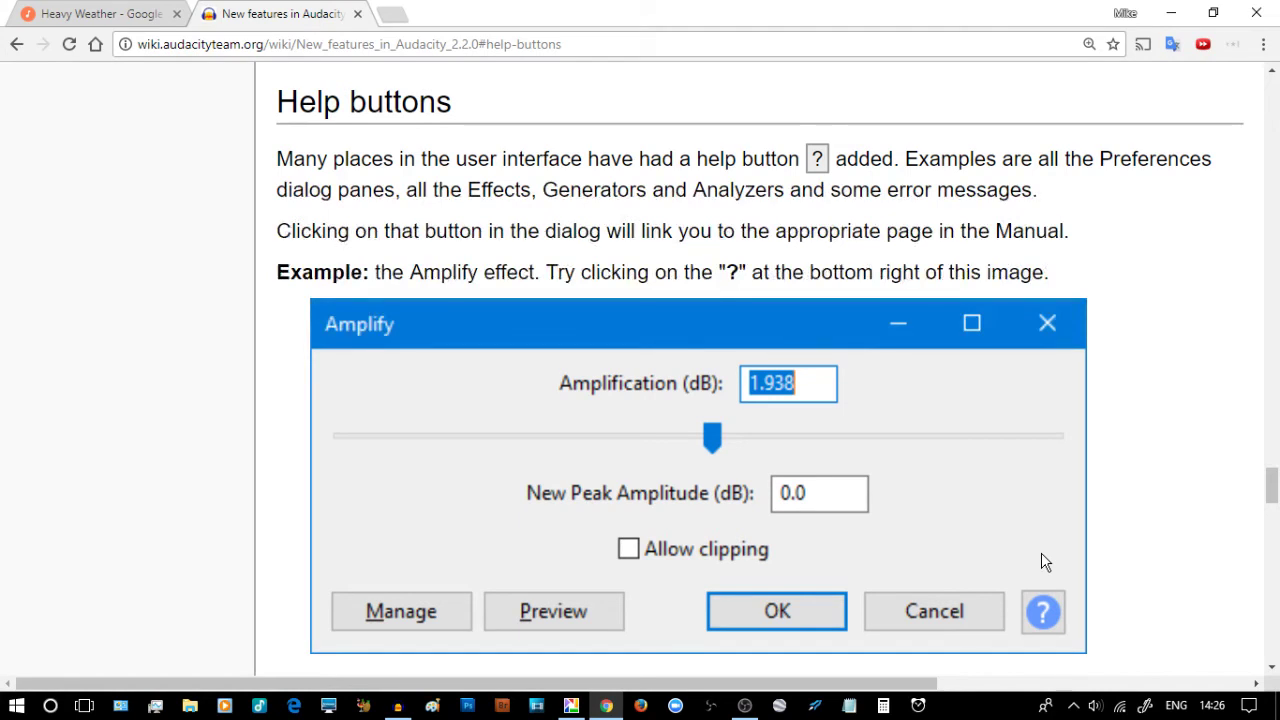
{"action": "left_click", "coordinate": [396, 708]}
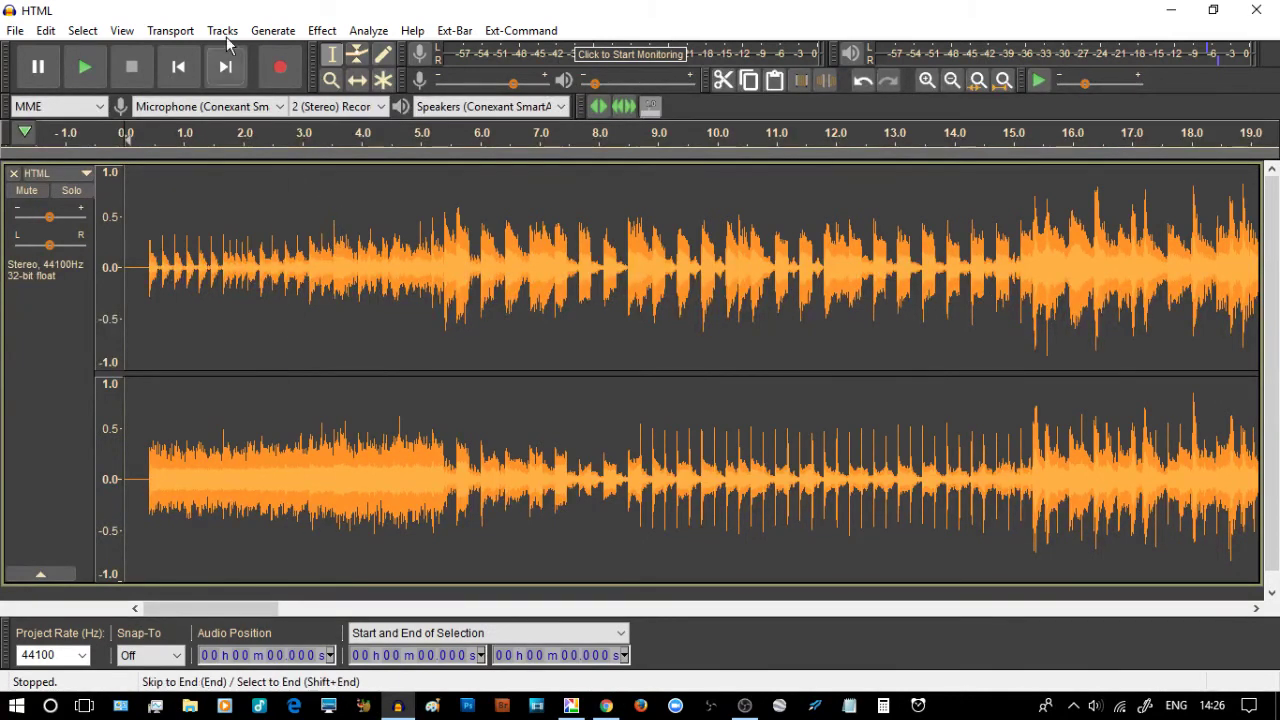
Set the theme back to Classic under Edit > Preferences > Interface and confirm.
{"action": "left_click", "coordinate": [46, 30]}
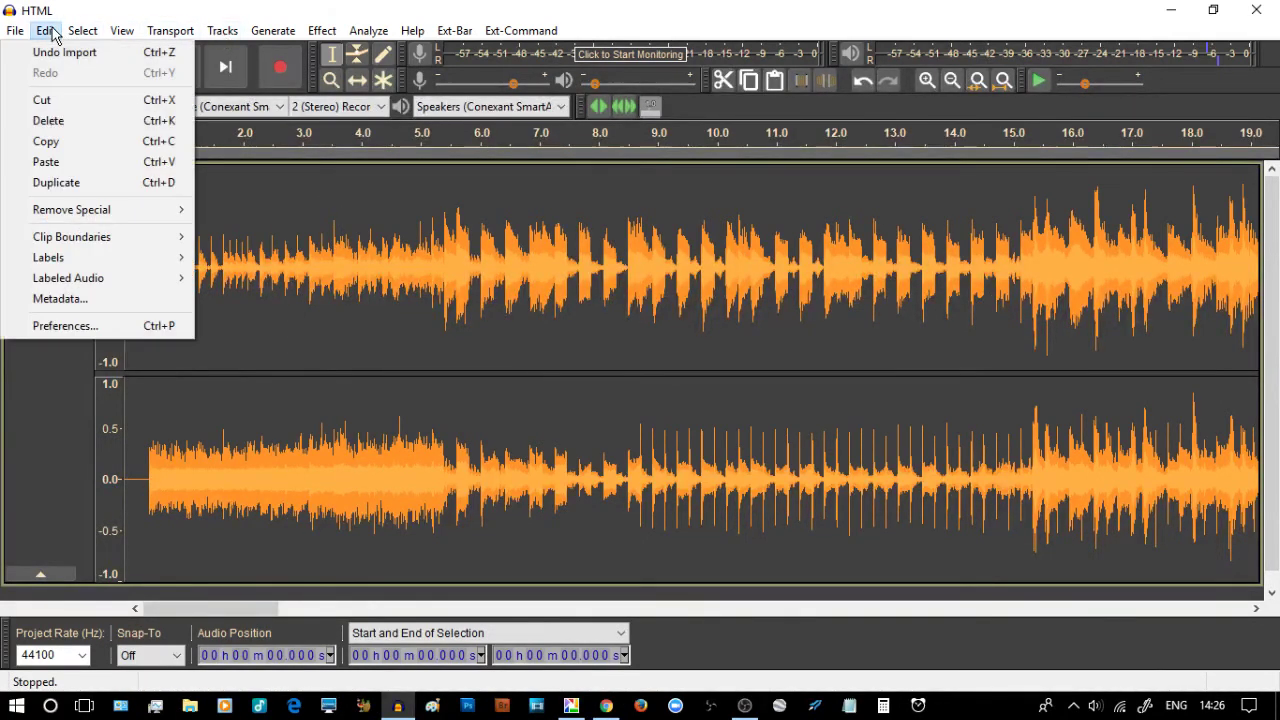
{"action": "left_click", "coordinate": [68, 325]}
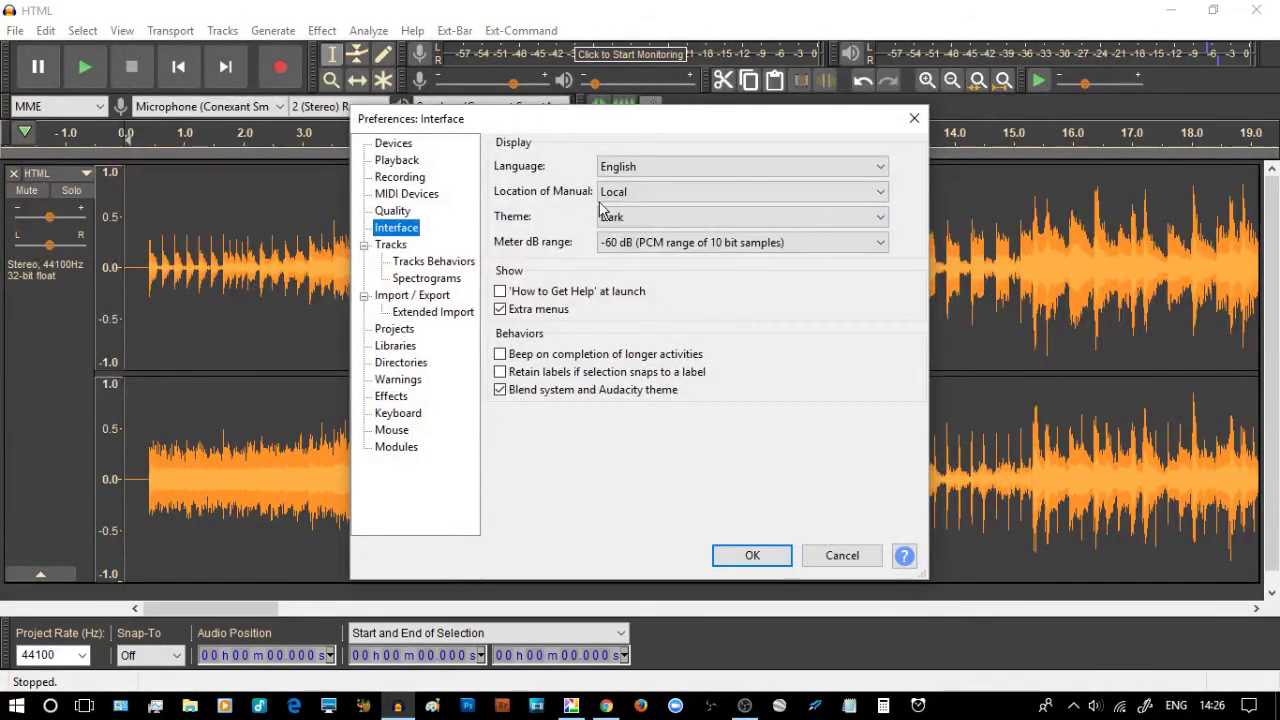
{"action": "left_click", "coordinate": [610, 218]}
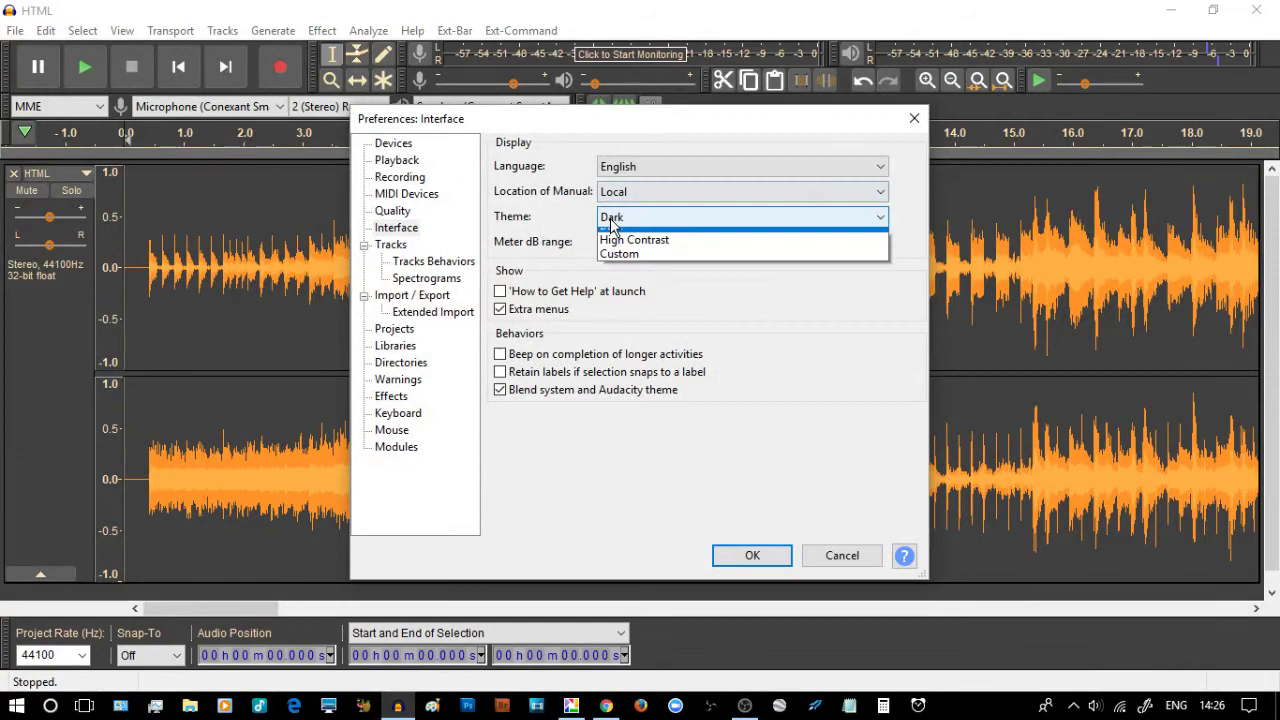
{"action": "left_click", "coordinate": [615, 238]}
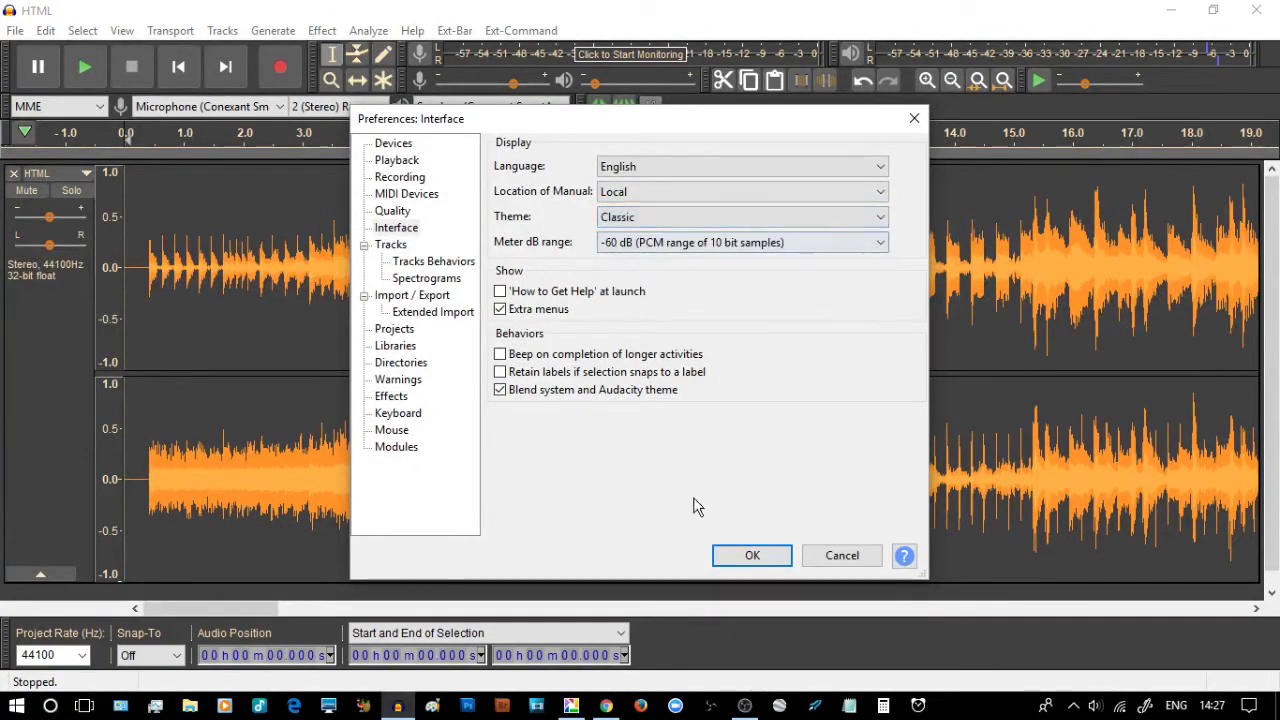
{"action": "left_click", "coordinate": [731, 557]}
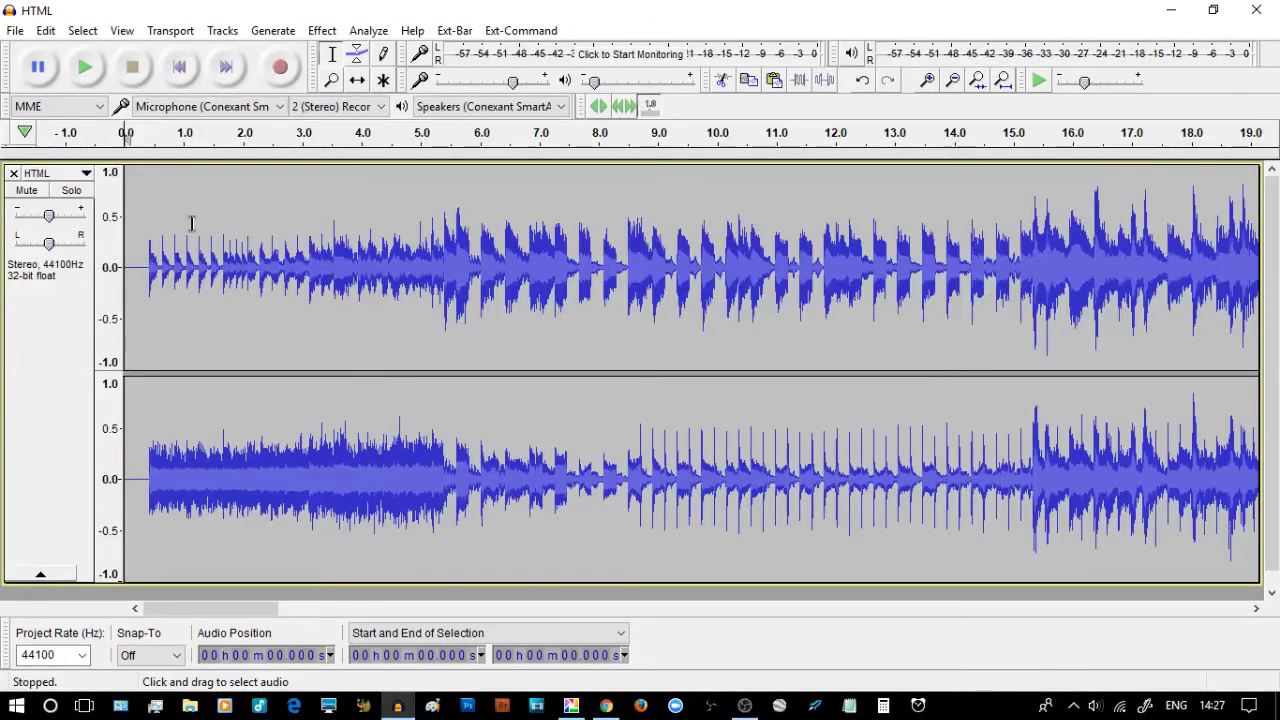
Select 0.364–2.640 s, clear the selection, then run Effect > Amplify with nothing selected.
{"action": "left_click_drag", "start_coordinate": [146, 235], "coordinate": [280, 248]}
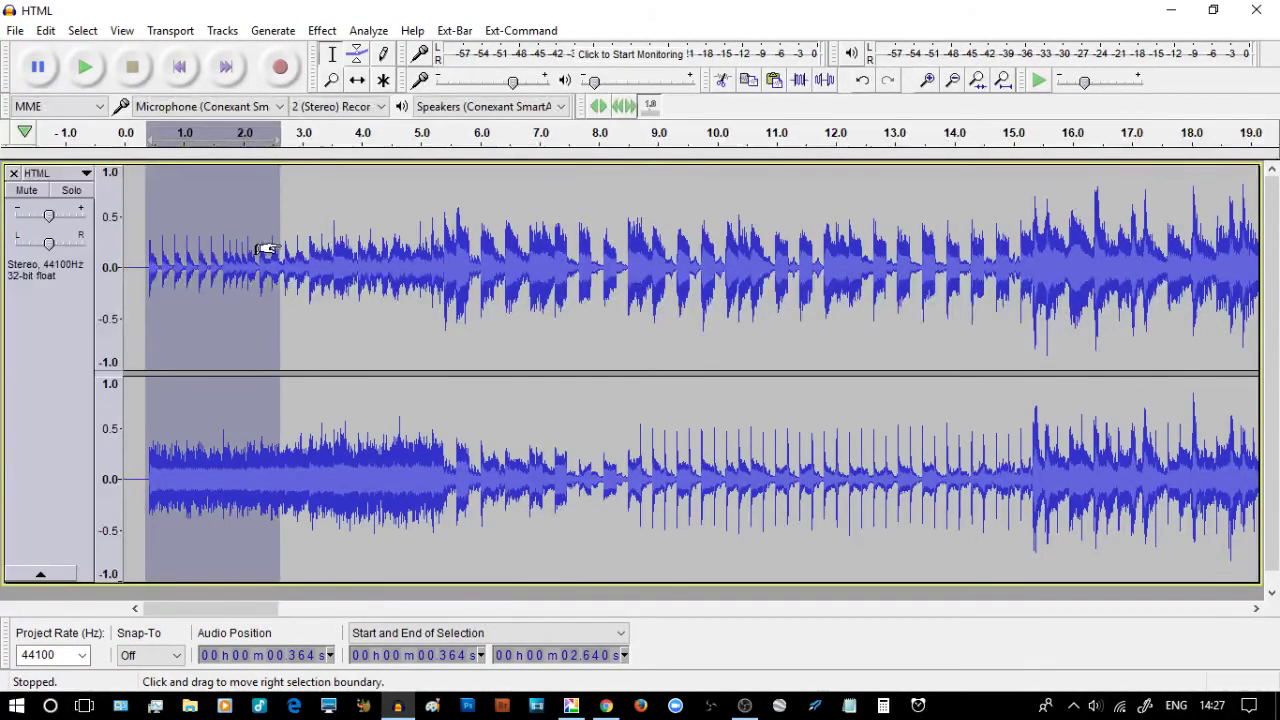
{"action": "left_click", "coordinate": [130, 193]}
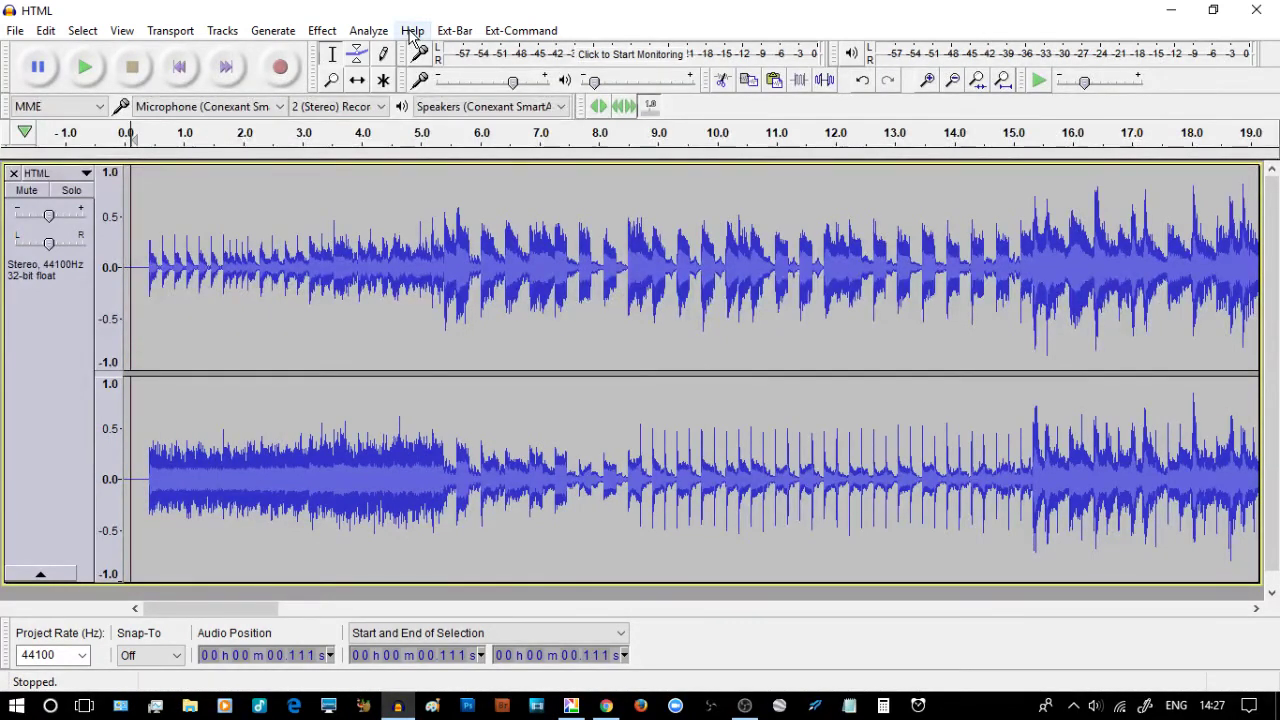
{"action": "left_click", "coordinate": [325, 38]}
{"action": "left_click", "coordinate": [157, 85]}
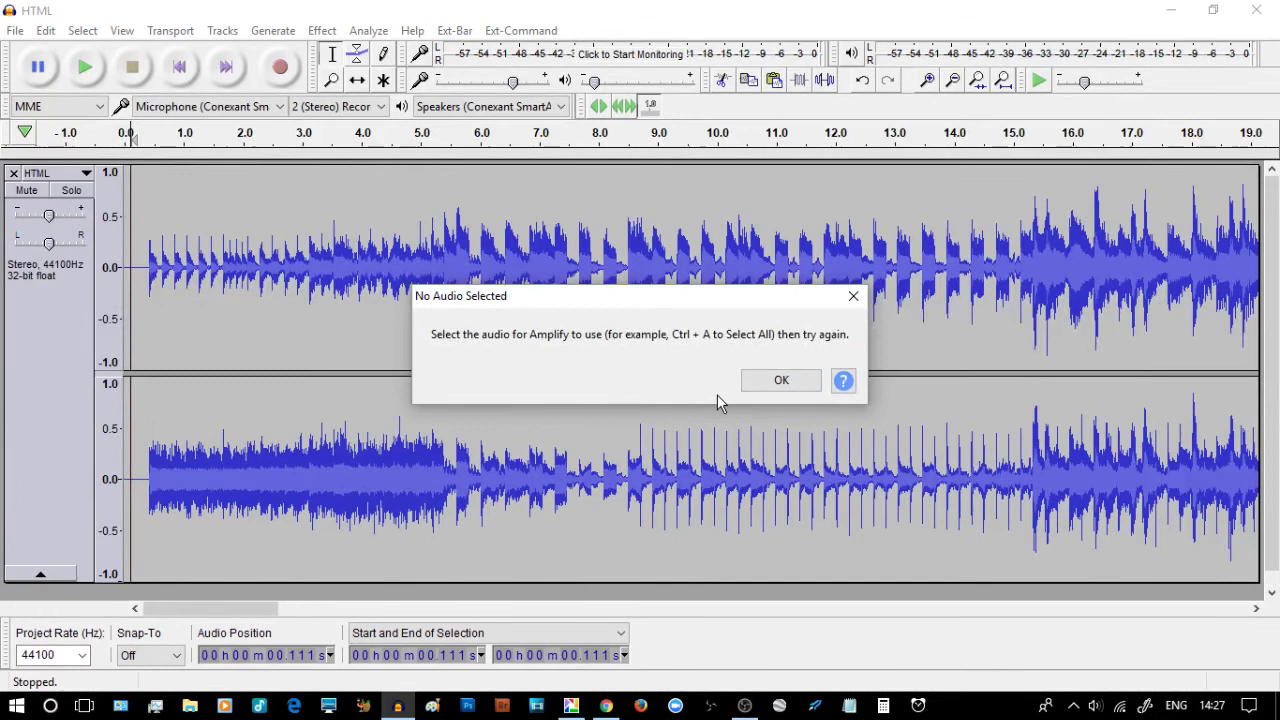
Open the local manual page 'Selecting Audio - the basics' from the warning's help button and browse it.
{"action": "left_click", "coordinate": [843, 382]}
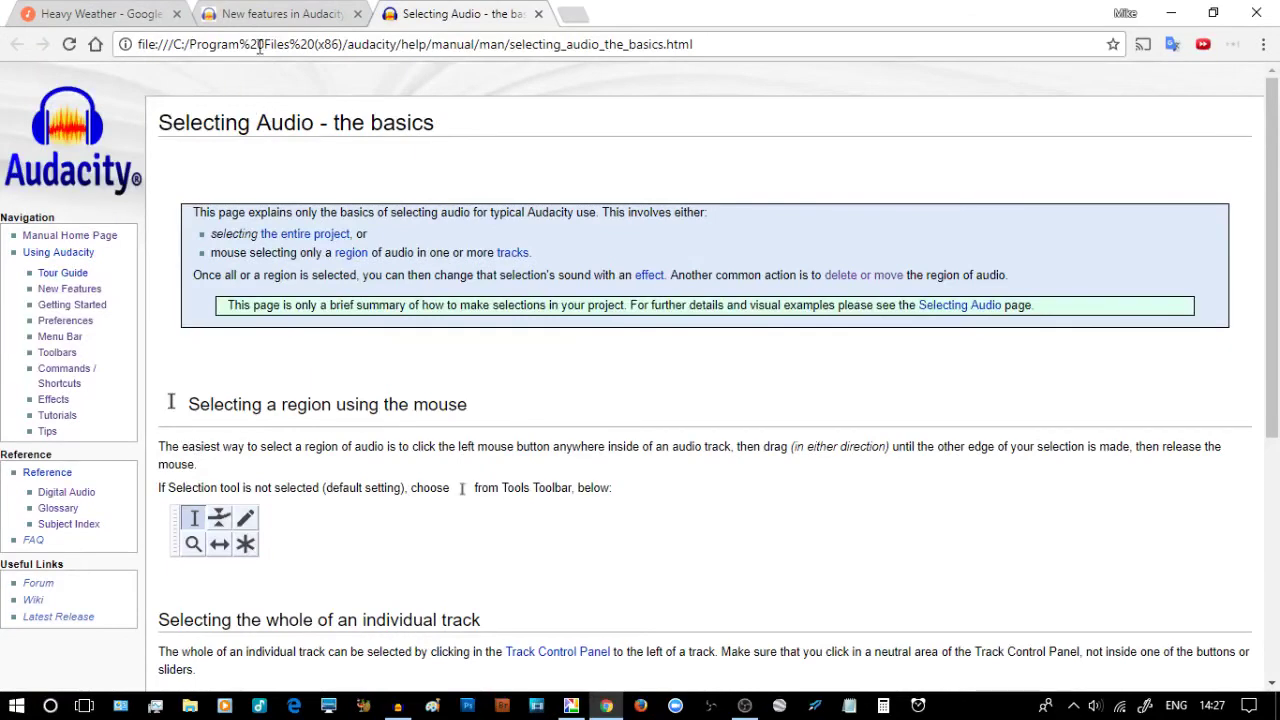
{"action": "left_click_drag", "start_coordinate": [267, 44], "coordinate": [97, 42]}
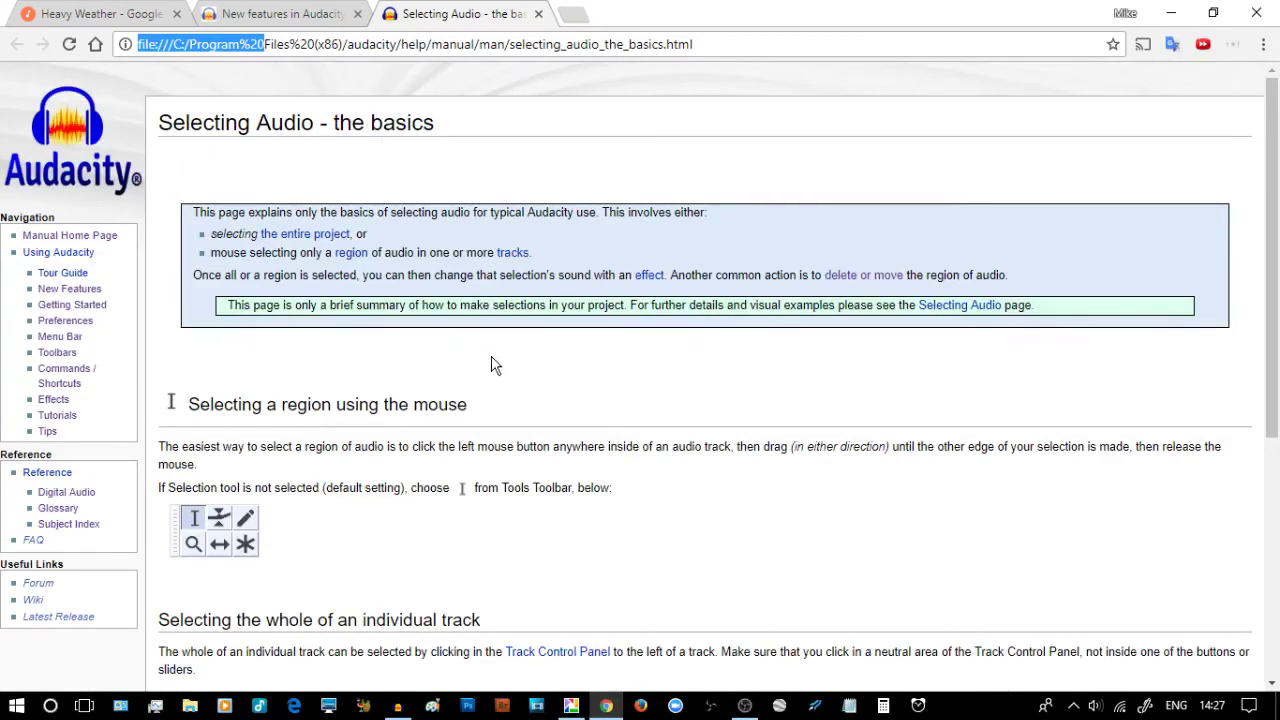
{"action": "scroll", "coordinate": [514, 378], "scroll_direction": "down", "scroll_amount": 4}
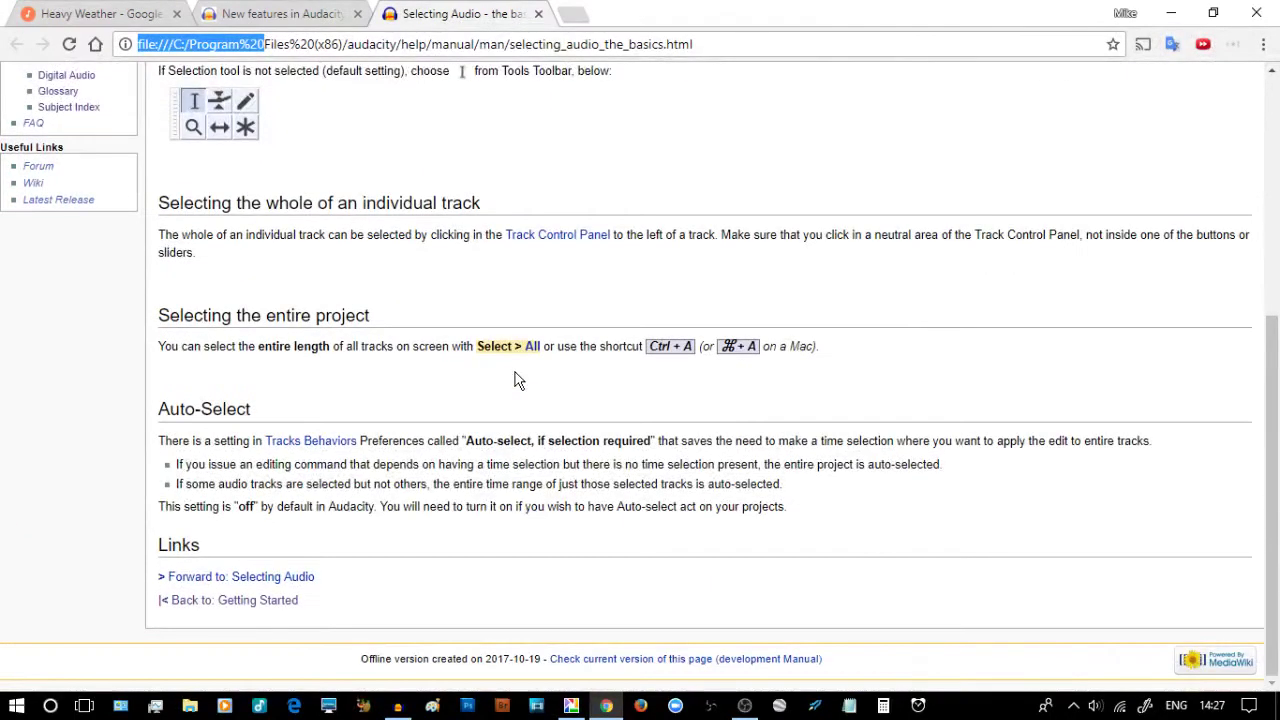
{"action": "scroll", "coordinate": [514, 378], "scroll_direction": "up", "scroll_amount": 4}
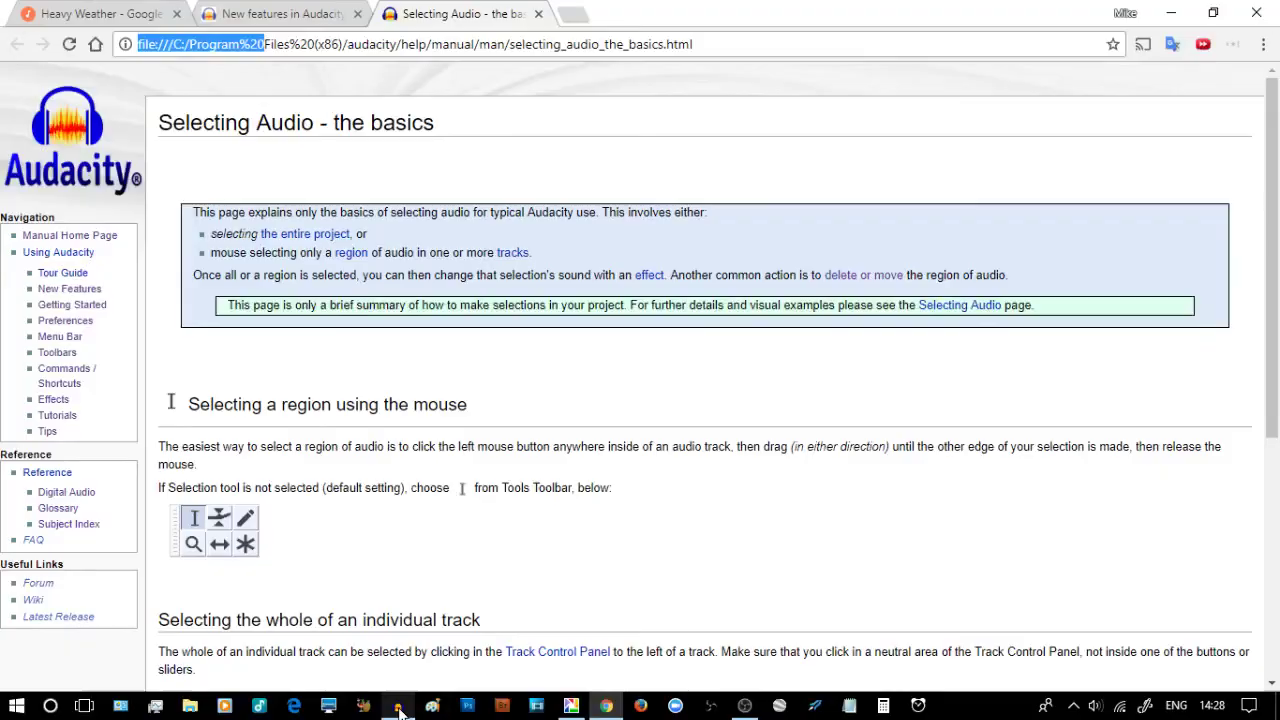
Back in Audacity, run Effect > Normalize with no audio selected to raise the No Audio Selected warning.
{"action": "left_click", "coordinate": [399, 707]}
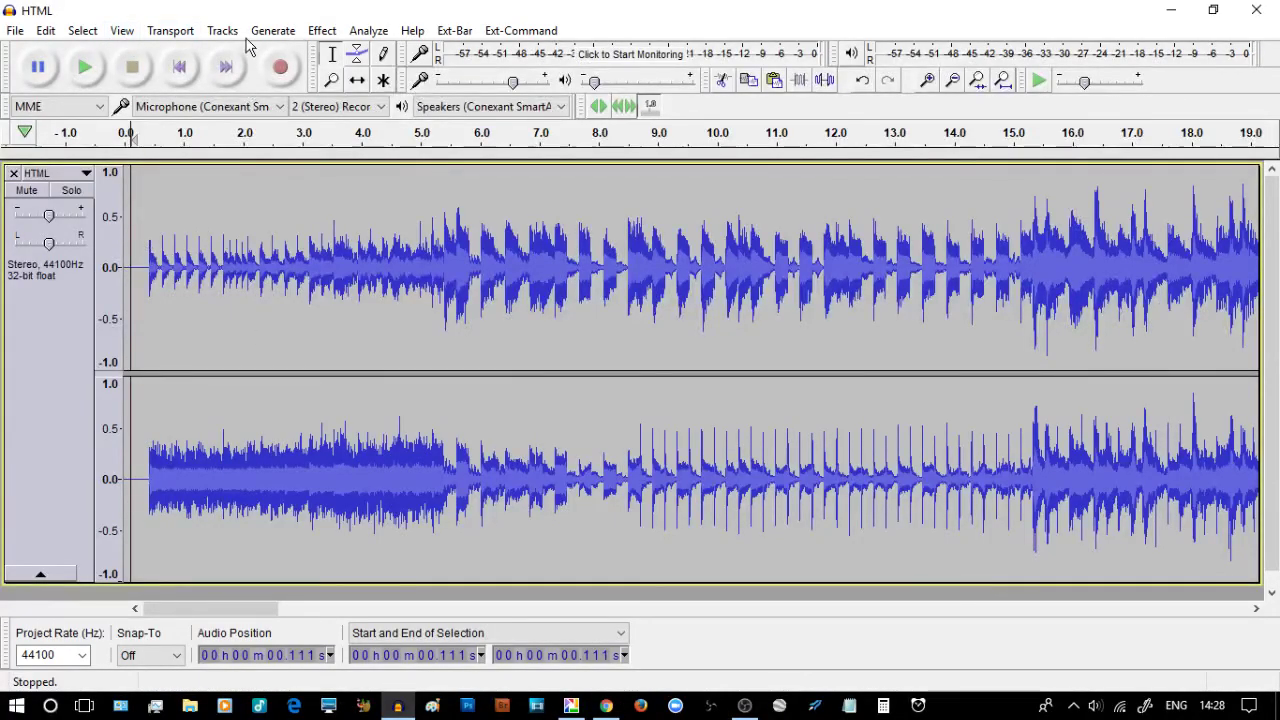
{"action": "left_click", "coordinate": [321, 31]}
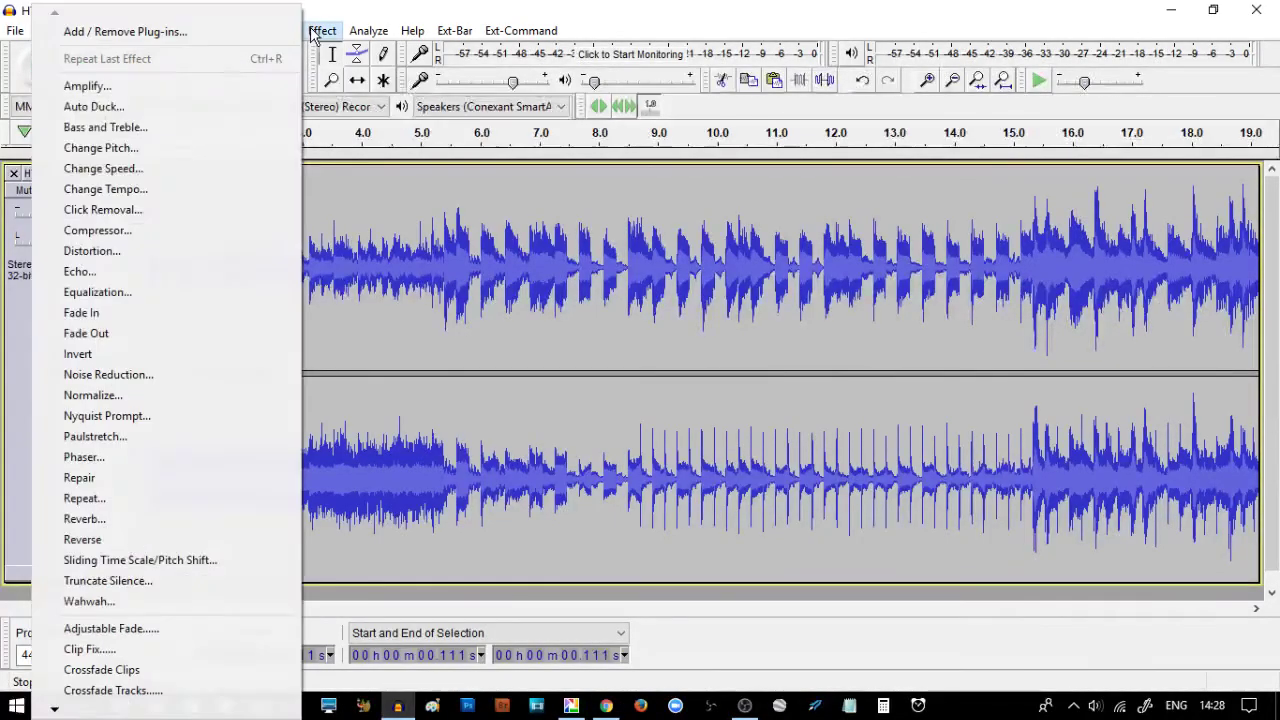
{"action": "left_click", "coordinate": [138, 396]}
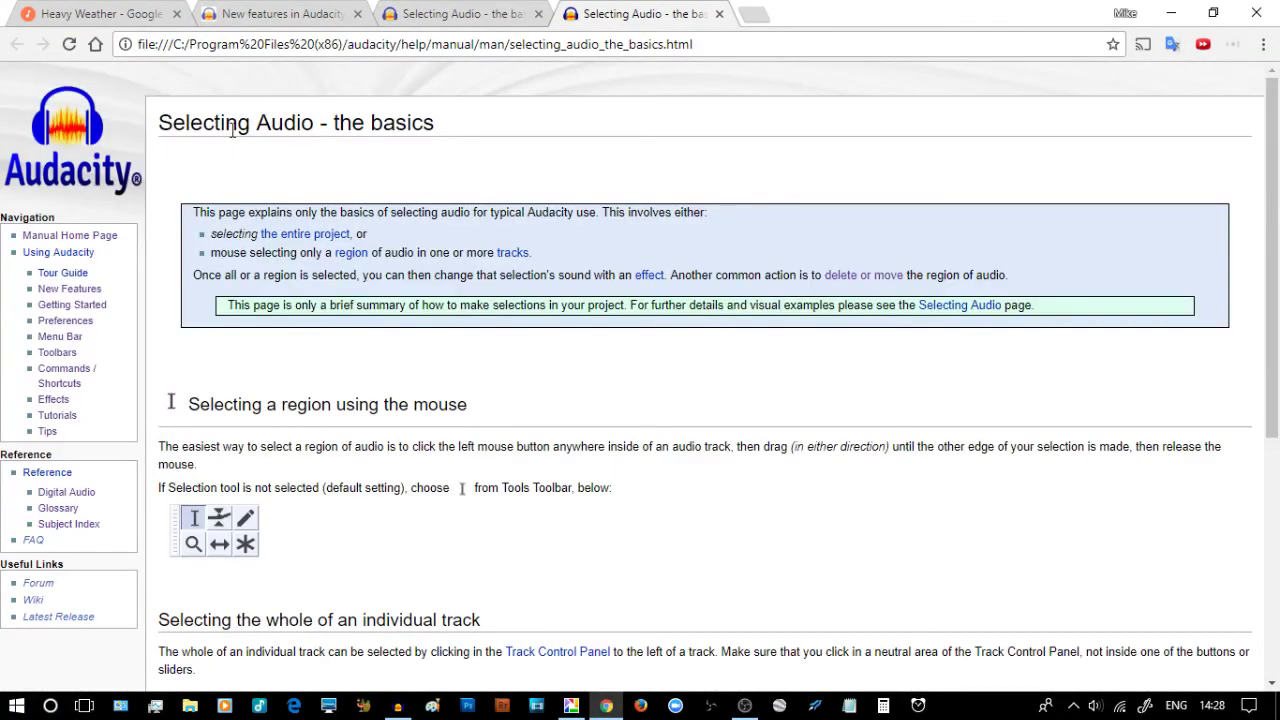
Go from the manual's Index of Effects, Generators and Analyzers to the Amplify page.
{"action": "left_click", "coordinate": [55, 403]}
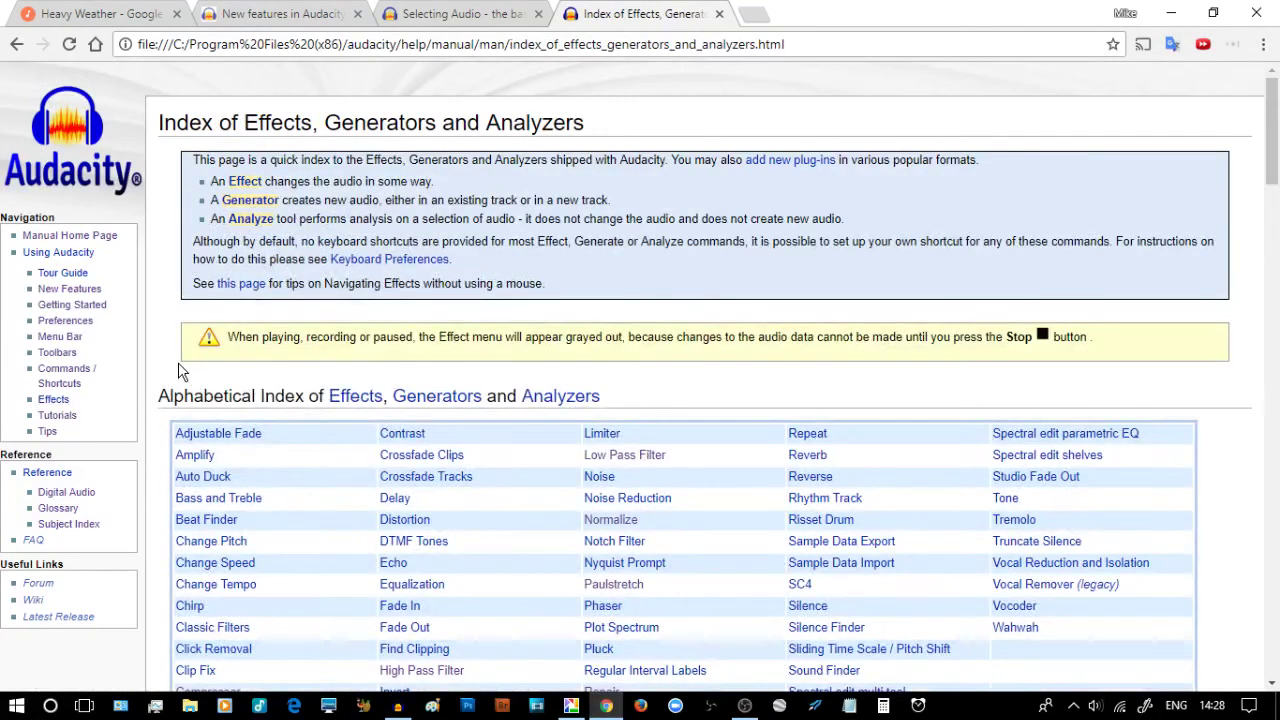
{"action": "scroll", "coordinate": [178, 370], "scroll_direction": "down", "scroll_amount": 3}
{"action": "left_click", "coordinate": [190, 207]}
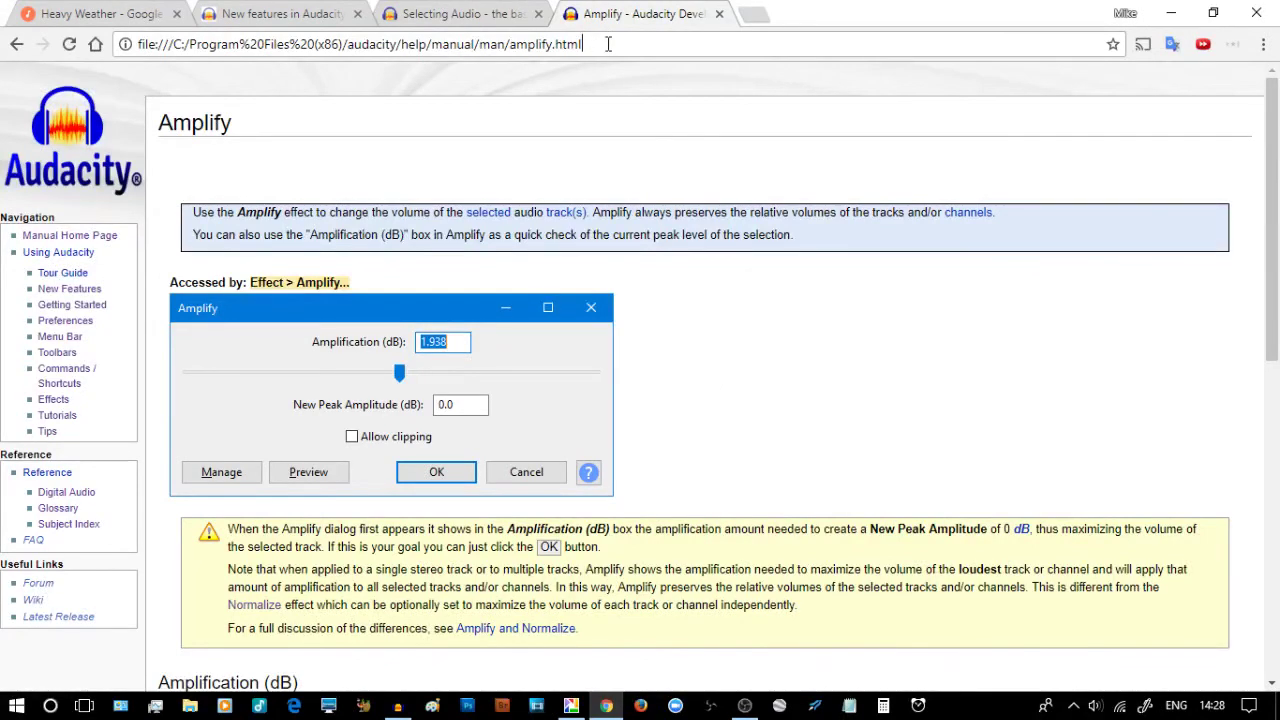
{"action": "left_click_drag", "start_coordinate": [607, 44], "coordinate": [25, 6]}
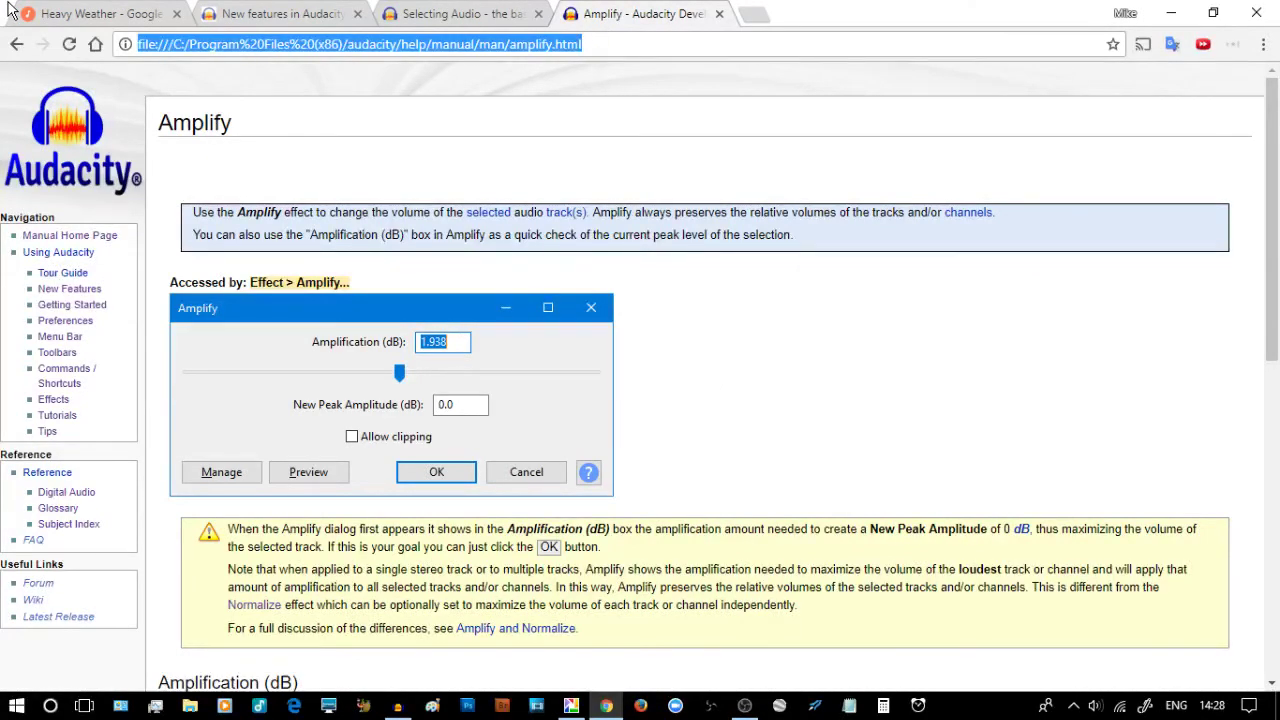
Load audacityteam.org and scroll its 'Welcome to Audacity' homepage with the Audacity 2.2.0 download link.
{"action": "type", "text": "audacityteam.org"}
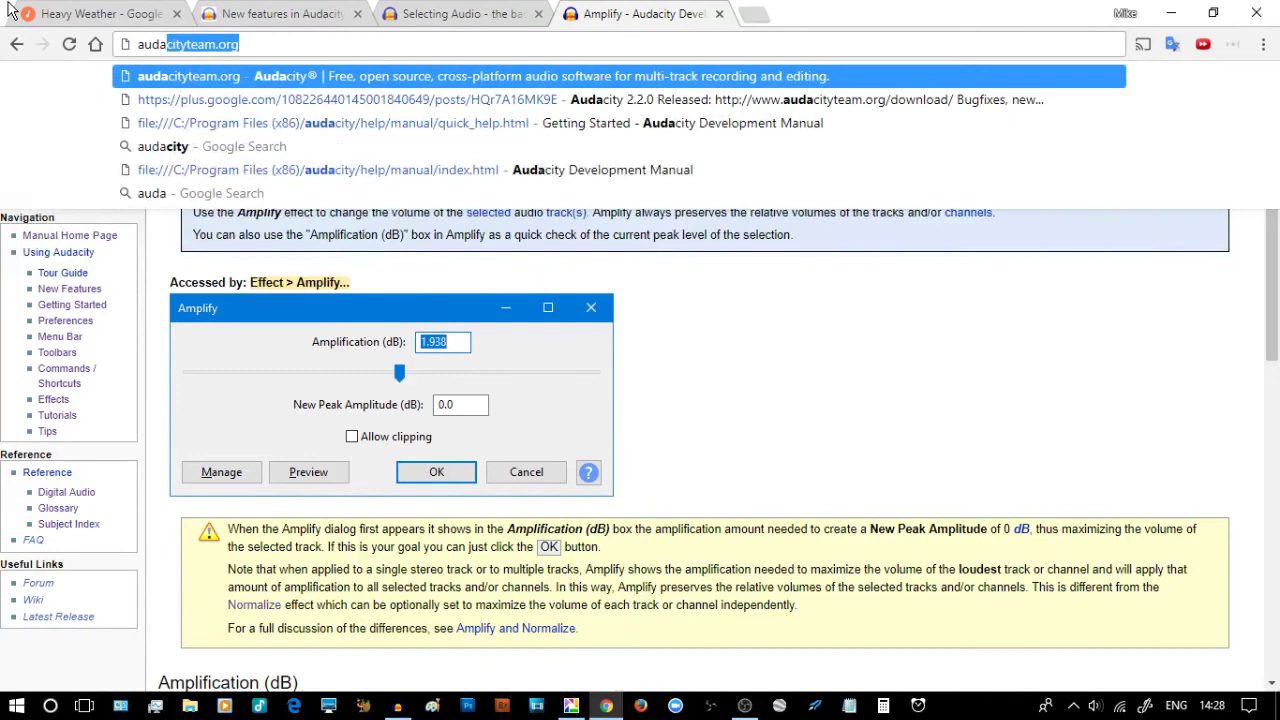
{"action": "key", "text": "Return"}
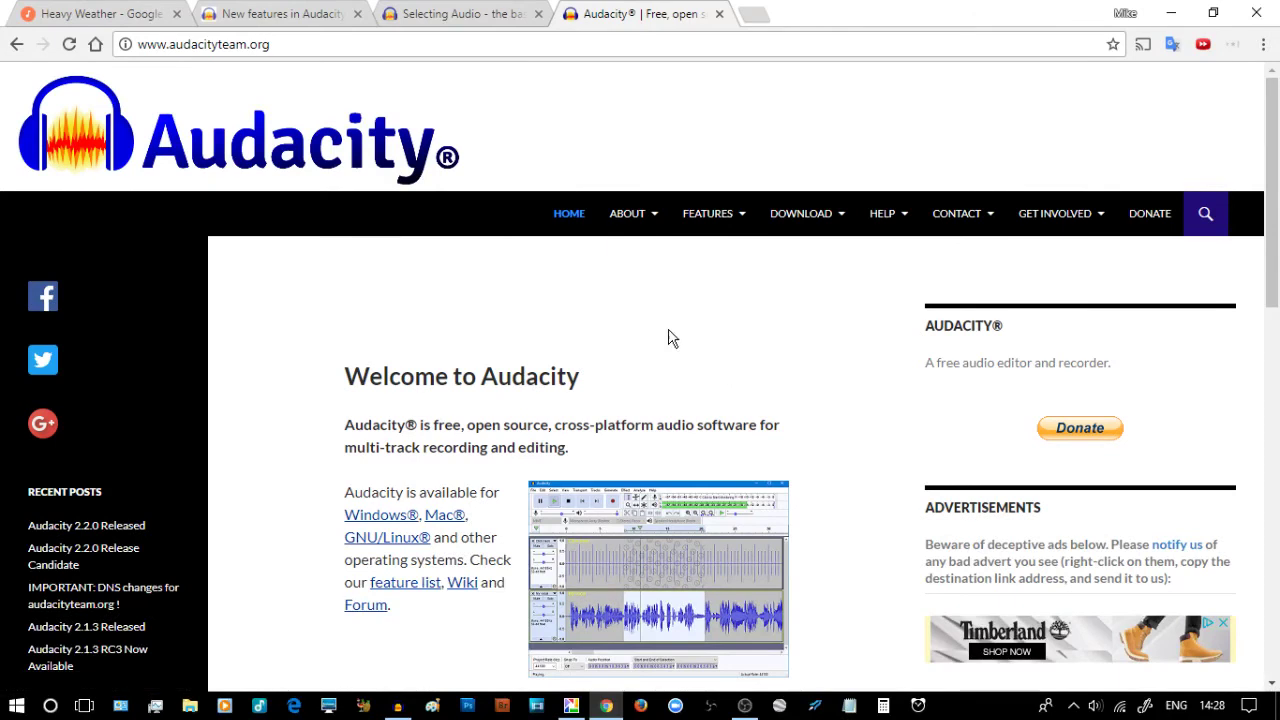
{"action": "scroll", "coordinate": [797, 377], "scroll_direction": "down", "scroll_amount": 3}
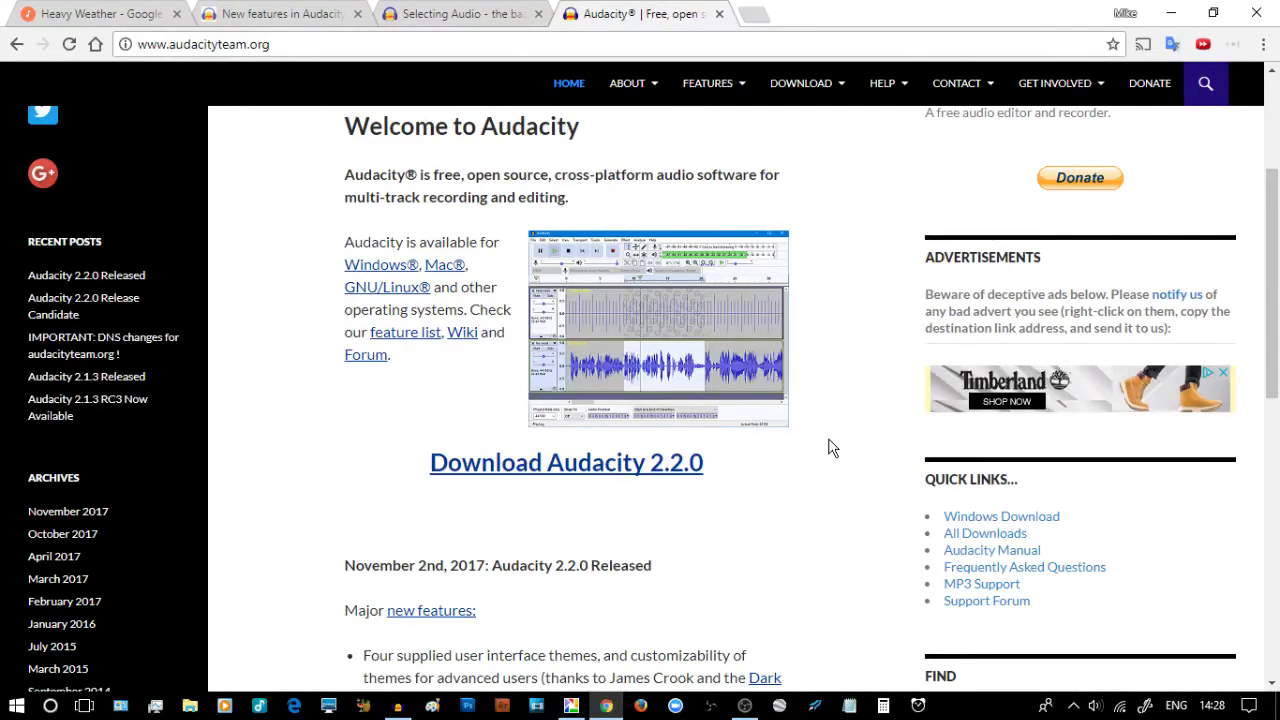
{"action": "scroll", "coordinate": [829, 449], "scroll_direction": "down", "scroll_amount": 6}
{"action": "scroll", "coordinate": [829, 449], "scroll_direction": "down", "scroll_amount": 3}
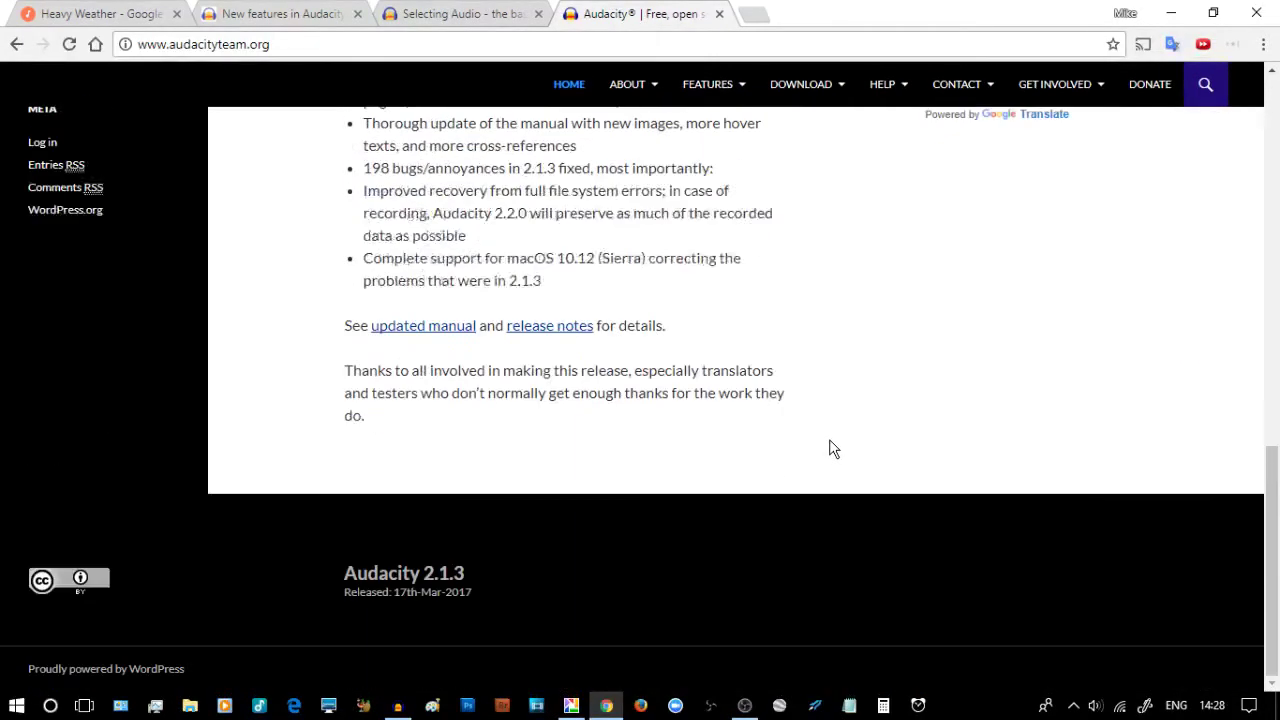
{"action": "scroll", "coordinate": [829, 449], "scroll_direction": "up", "scroll_amount": 10}
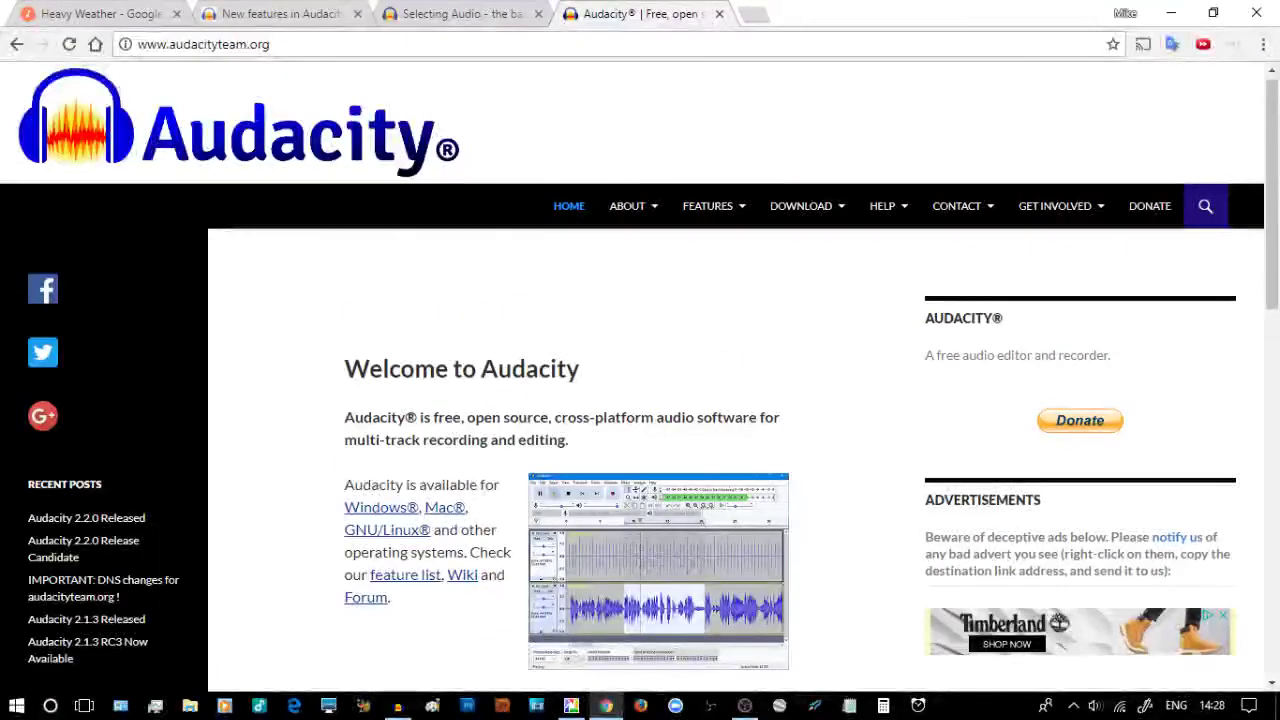